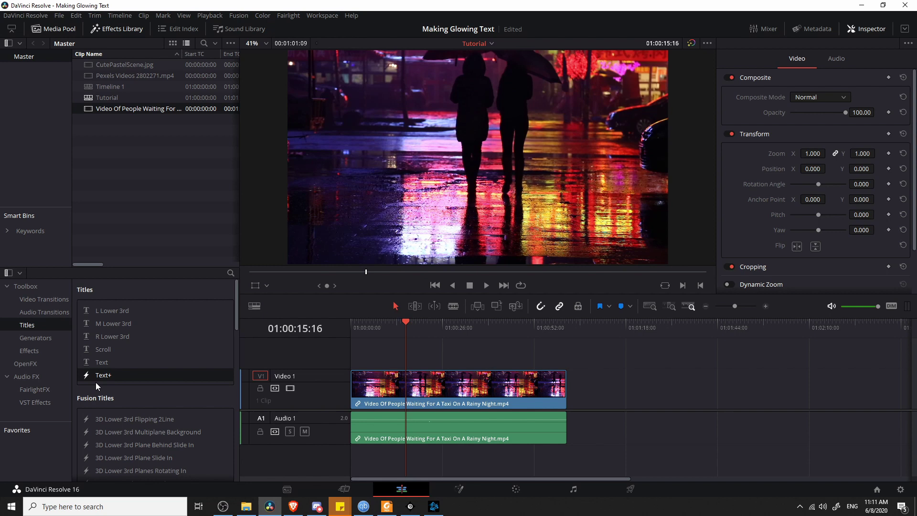
# Step: Place a Text+ title on V2 above the rainy-night taxi clip and lengthen it
pyautogui.hotkey('shift', 'Left')
pyautogui.hotkey('shift', 'Left')
pyautogui.hotkey('shift', 'Left')
pyautogui.hotkey('shift', 'Left')
pyautogui.hotkey('shift', 'Left')
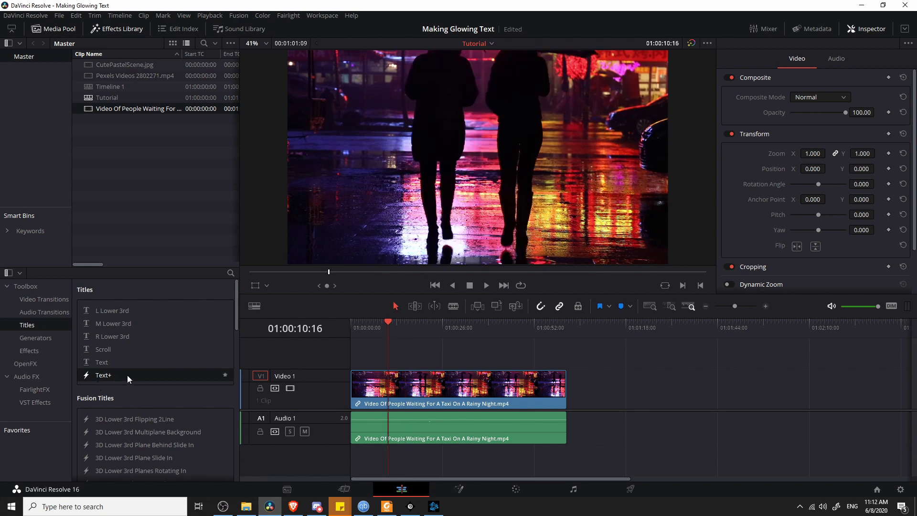
pyautogui.moveTo(127, 374); pyautogui.dragTo(386, 355)
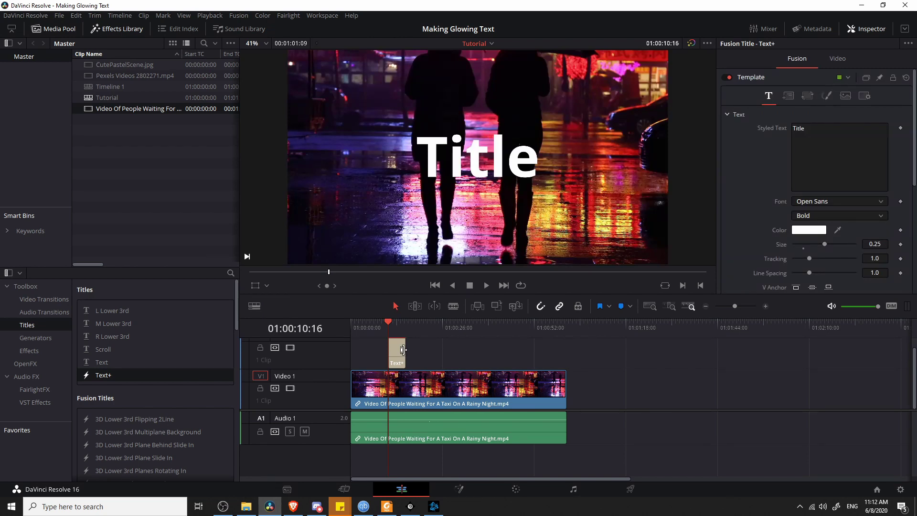
pyautogui.moveTo(402, 350); pyautogui.dragTo(434, 348)
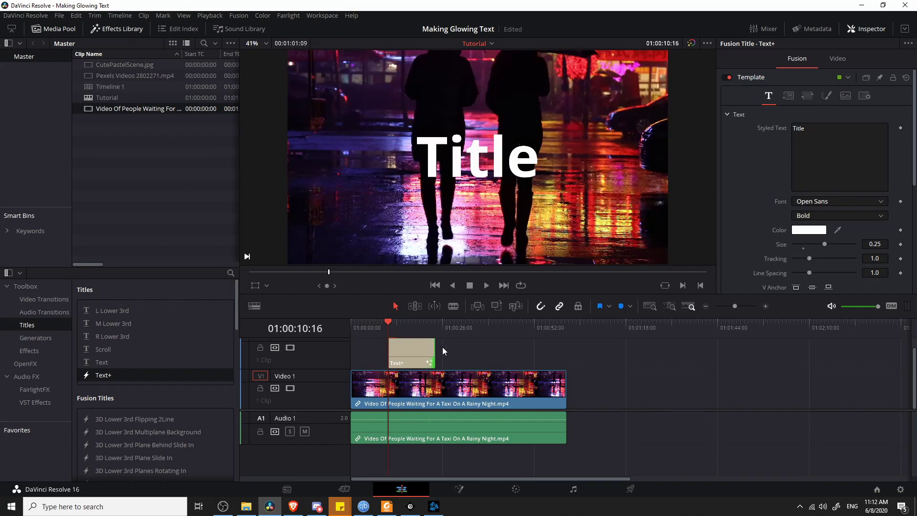
# Step: Replace the title's 'Title' text with 'Glow' in Styled Text
pyautogui.click(405, 328)
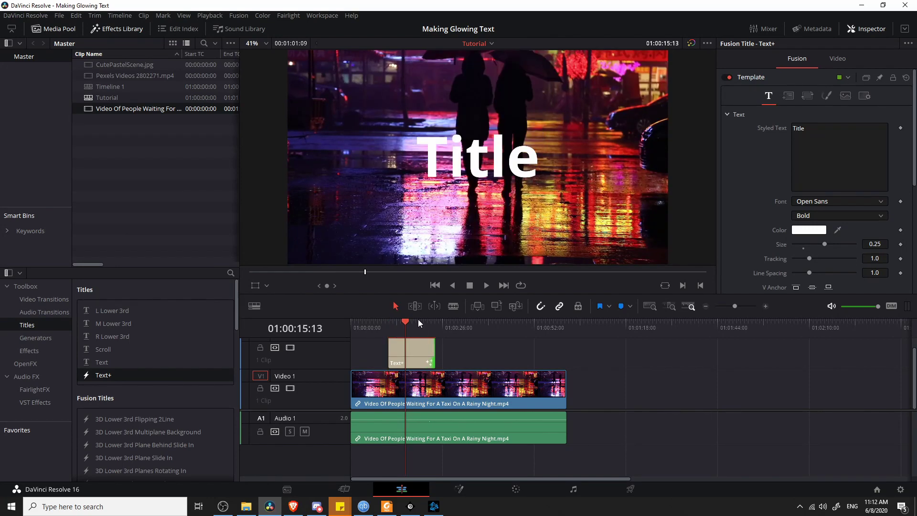
pyautogui.click(821, 157)
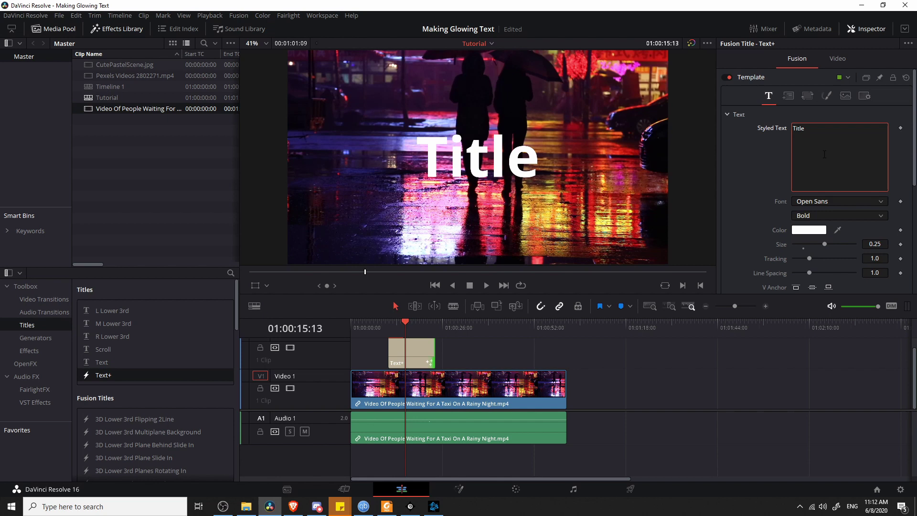
pyautogui.hotkey('ctrl', 'a')
pyautogui.write('Glow')
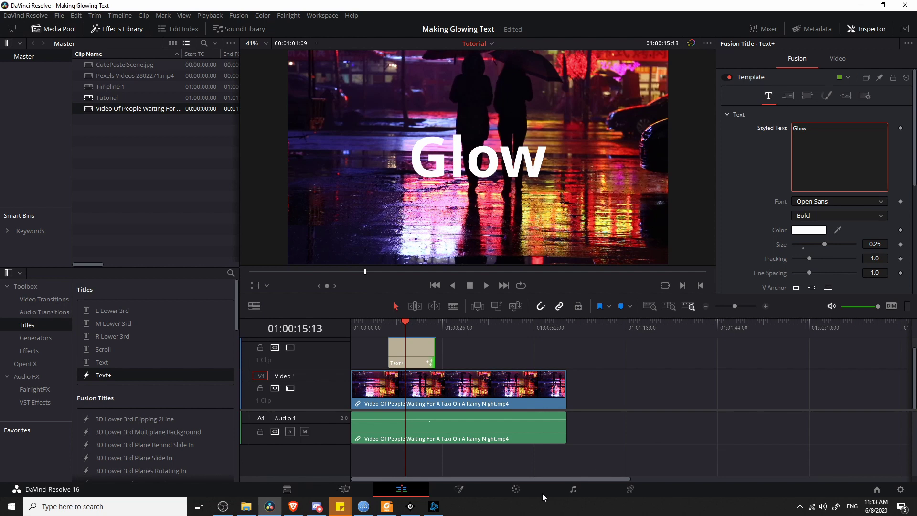
# Step: Open the Glow title on the Fusion page and reposition the Template and MediaOut1 nodes
pyautogui.click(475, 493)
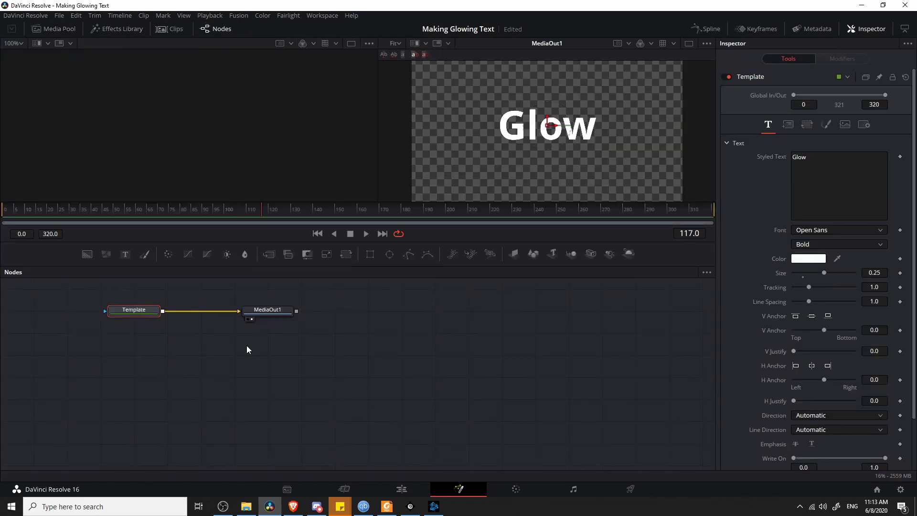
pyautogui.moveTo(320, 354); pyautogui.dragTo(280, 343)
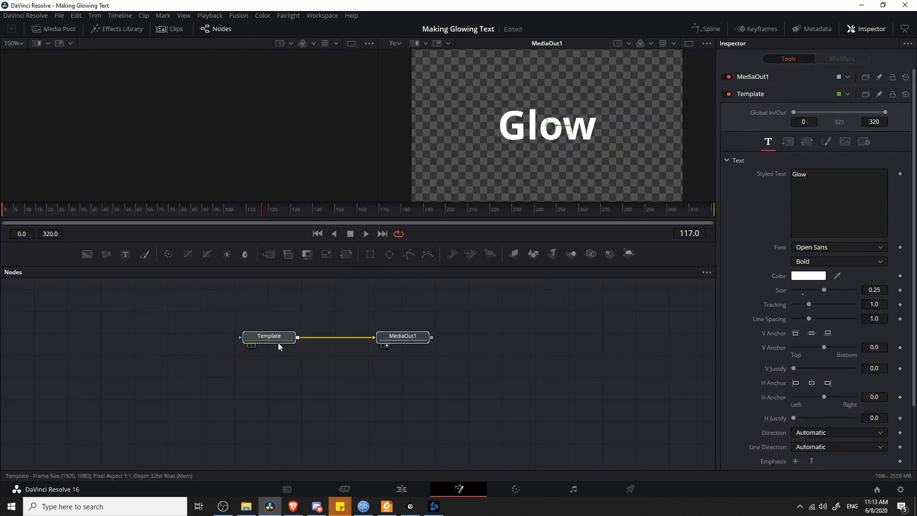
pyautogui.moveTo(364, 394); pyautogui.dragTo(249, 325)
pyautogui.moveTo(228, 288); pyautogui.dragTo(344, 365)
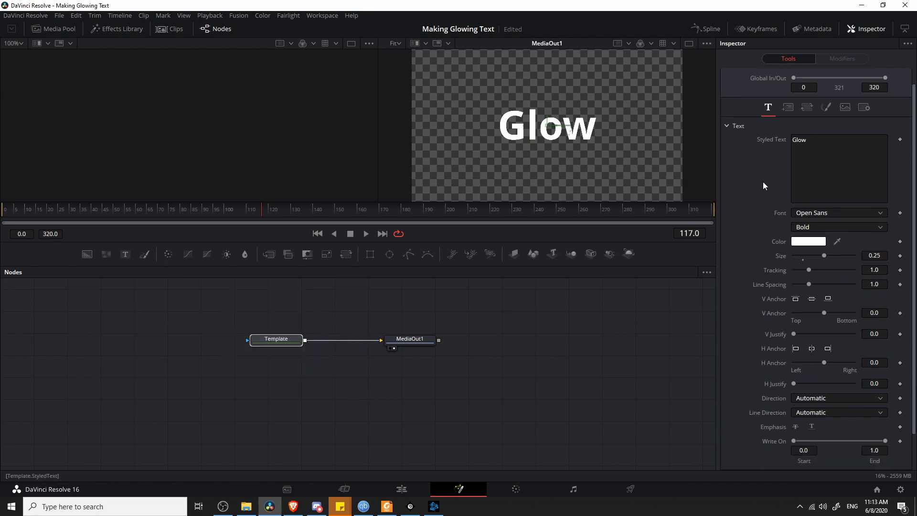
# Step: Review the Inspector's Layout, Transform and Shading tabs, then move Template further left
pyautogui.click(787, 107)
pyautogui.click(807, 107)
pyautogui.click(827, 108)
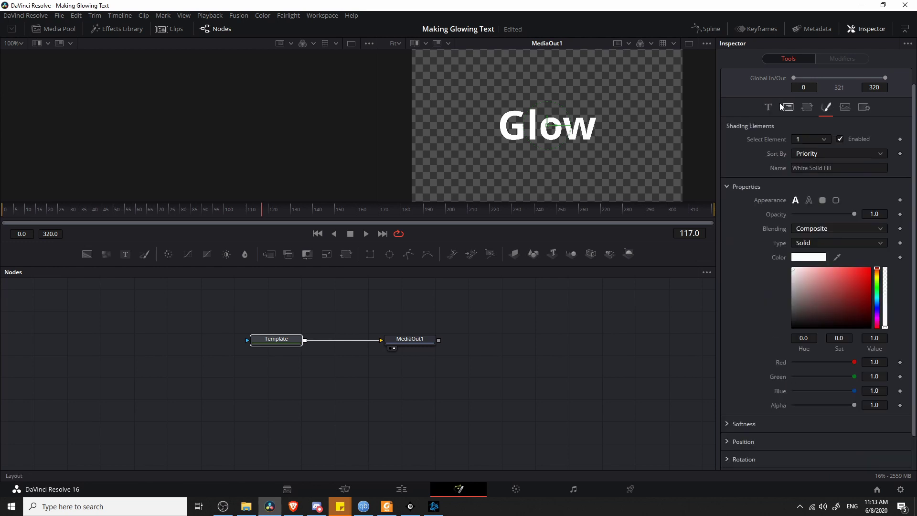
pyautogui.click(768, 107)
pyautogui.moveTo(276, 339); pyautogui.dragTo(180, 339)
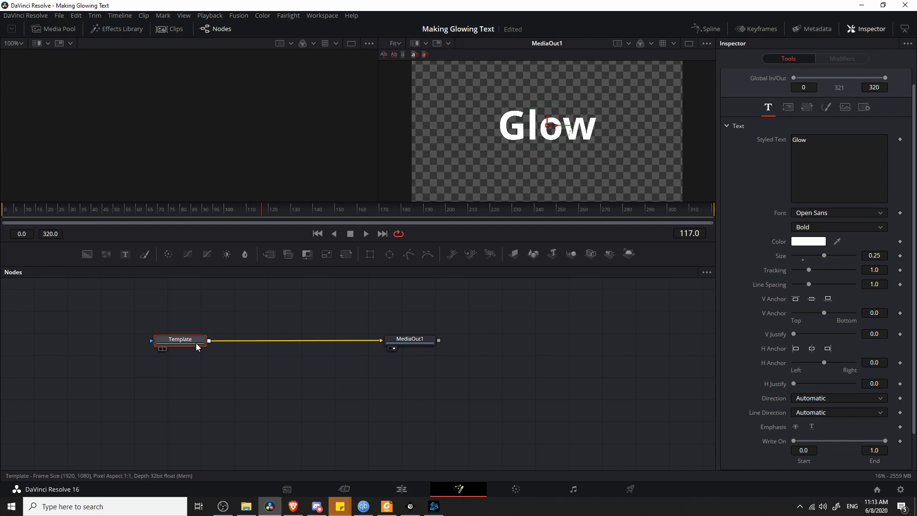
pyautogui.click(268, 320)
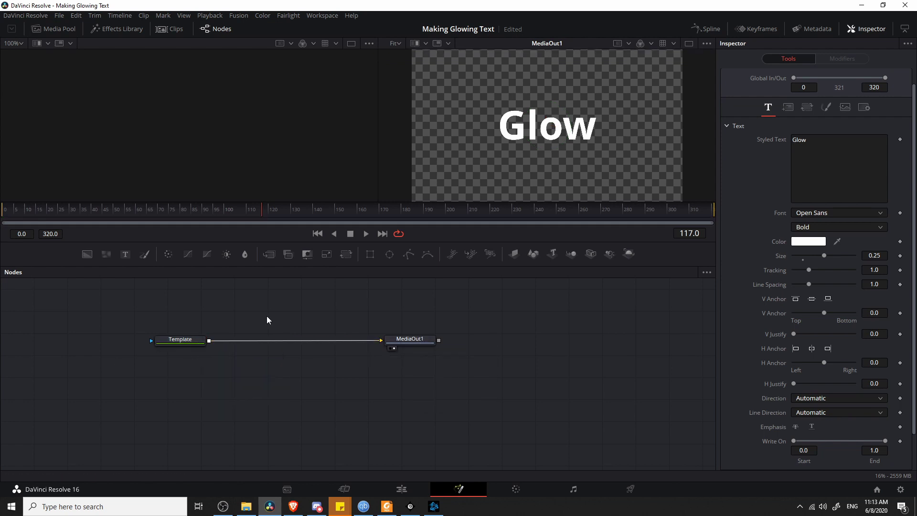
# Step: Add a Glow node via Add Tool > Blur > Glow on the node canvas
pyautogui.rightClick(259, 315)
pyautogui.moveTo(269, 321)
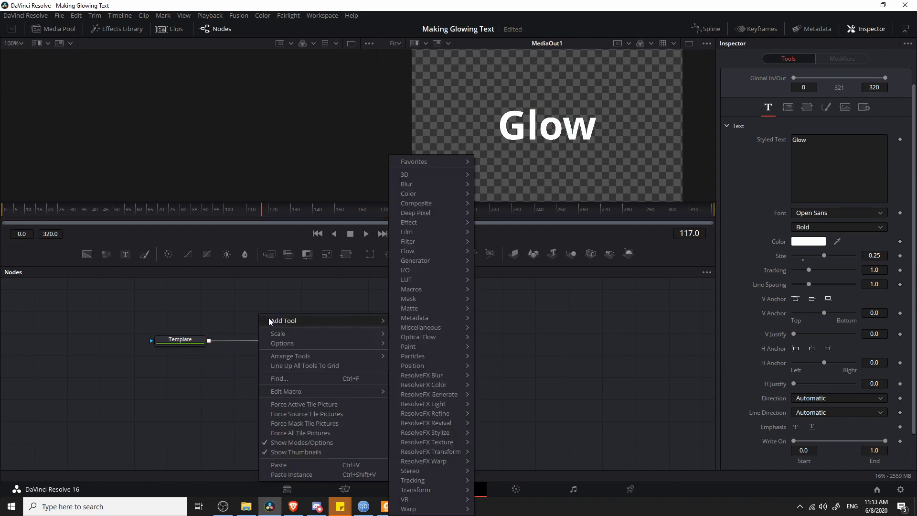
pyautogui.moveTo(434, 185)
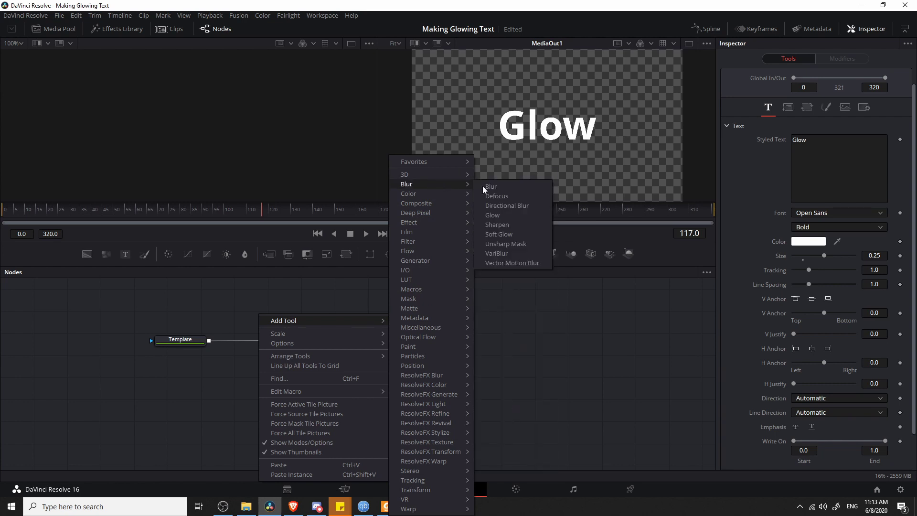
pyautogui.click(512, 215)
pyautogui.moveTo(266, 322)
pyautogui.mouseDown()
pyautogui.moveTo(298, 319)
pyautogui.moveTo(254, 334)
pyautogui.moveTo(292, 352)
pyautogui.moveTo(296, 331)
pyautogui.moveTo(283, 318)
pyautogui.mouseUp()
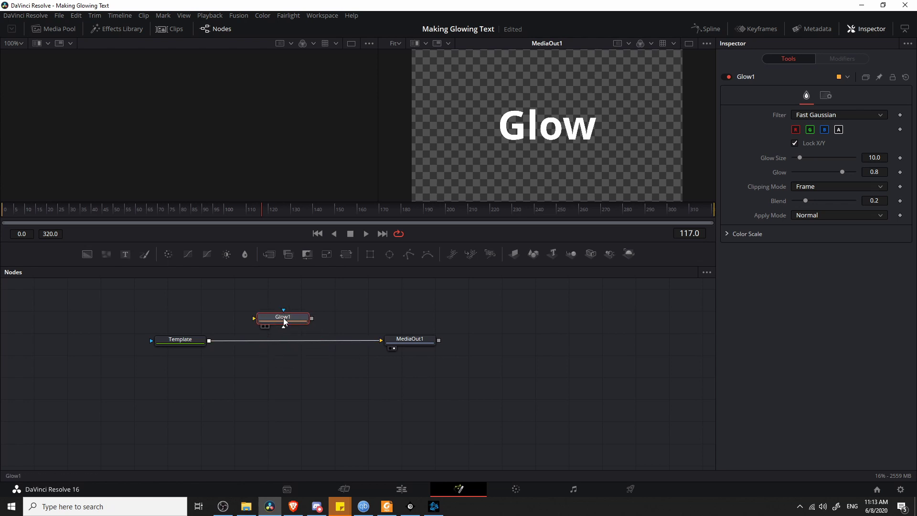
# Step: Wire Template > Glow1 > MediaOut1, tidy the node layout and enlarge the viewer
pyautogui.click(349, 341)
pyautogui.click(199, 340)
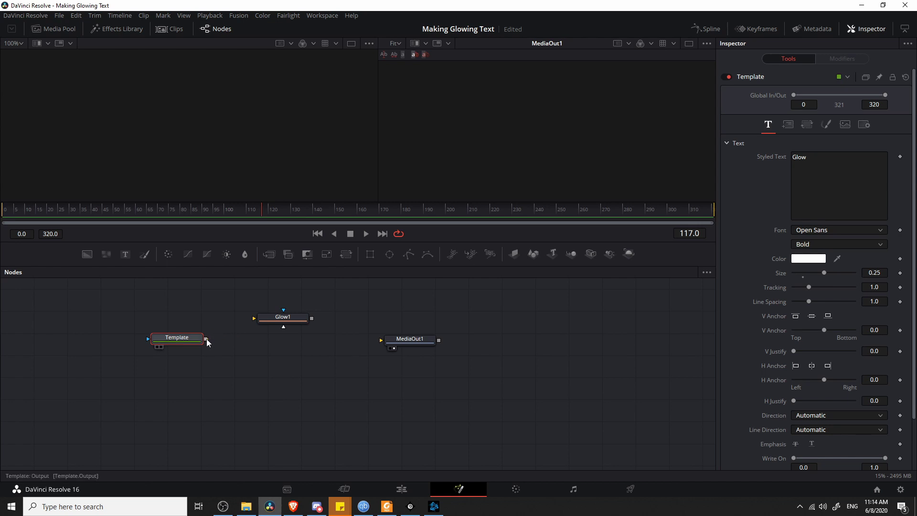
pyautogui.moveTo(206, 339); pyautogui.dragTo(278, 327)
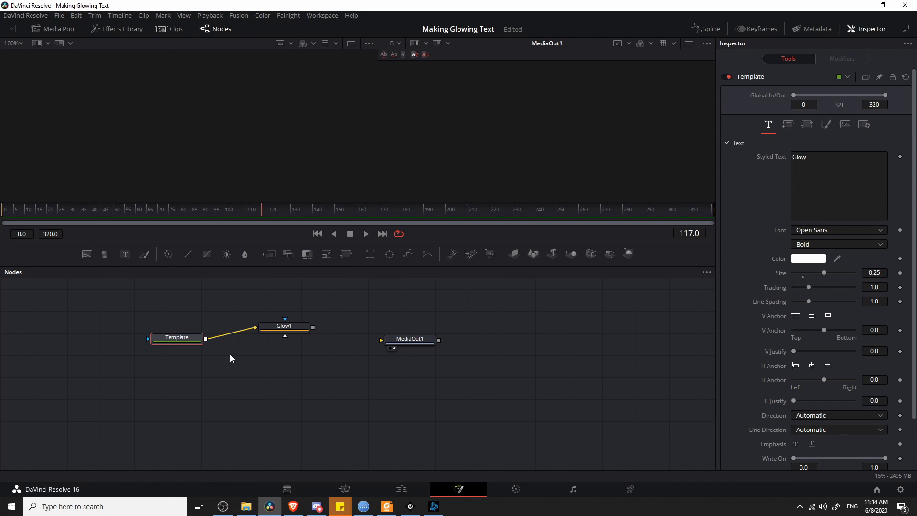
pyautogui.moveTo(134, 306); pyautogui.dragTo(196, 327)
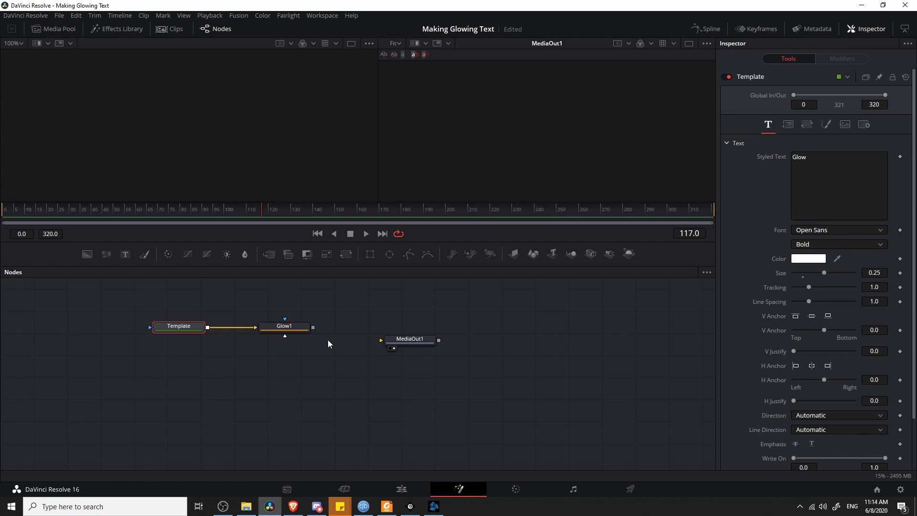
pyautogui.moveTo(295, 331); pyautogui.dragTo(388, 342)
pyautogui.moveTo(166, 305); pyautogui.dragTo(304, 336)
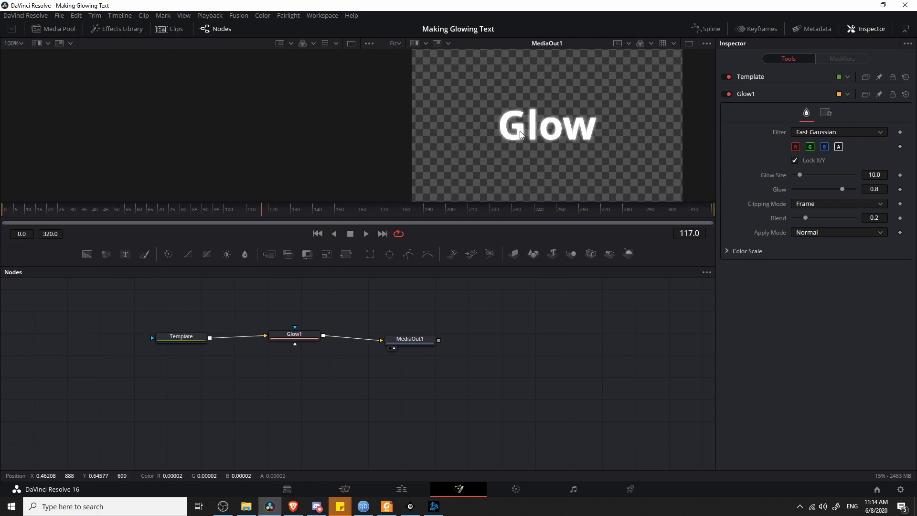
pyautogui.moveTo(509, 265); pyautogui.dragTo(509, 296)
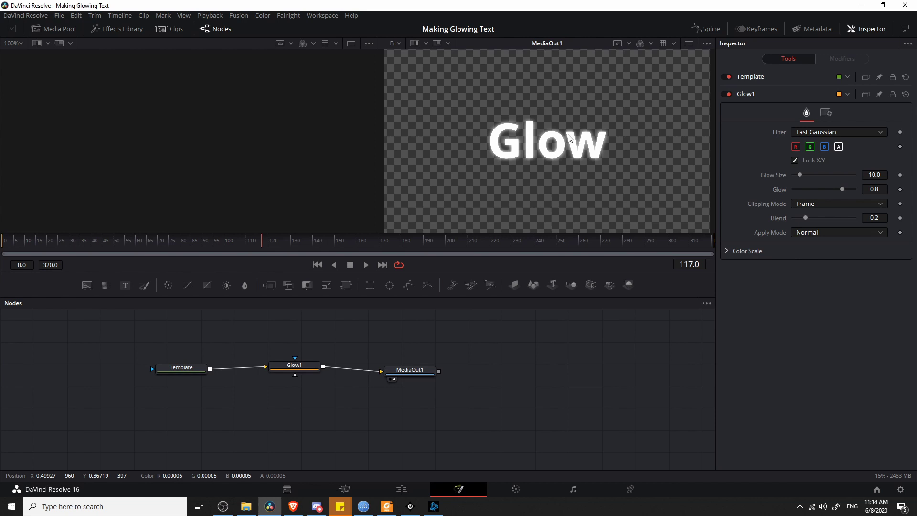
pyautogui.moveTo(417, 370); pyautogui.dragTo(413, 365)
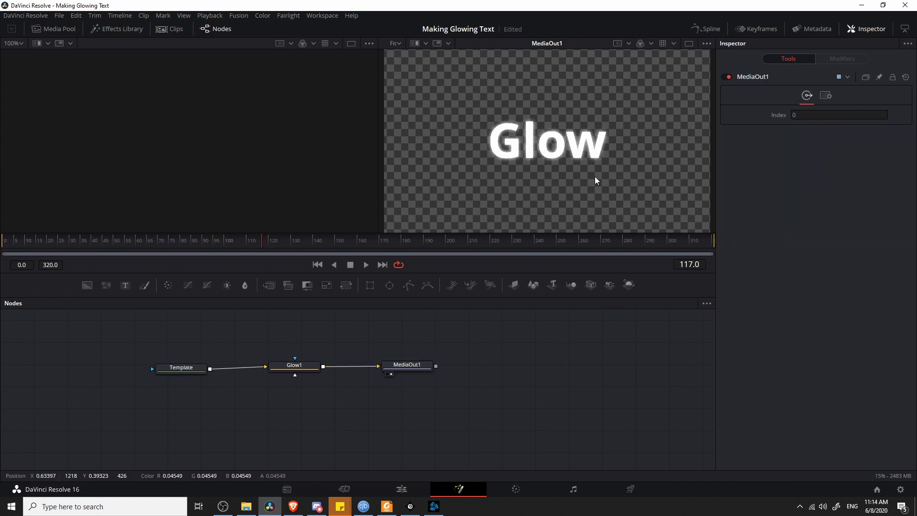
# Step: Show MediaOut1 in the left viewer and set Glow1's Glow Size to 14.2
pyautogui.click(423, 365)
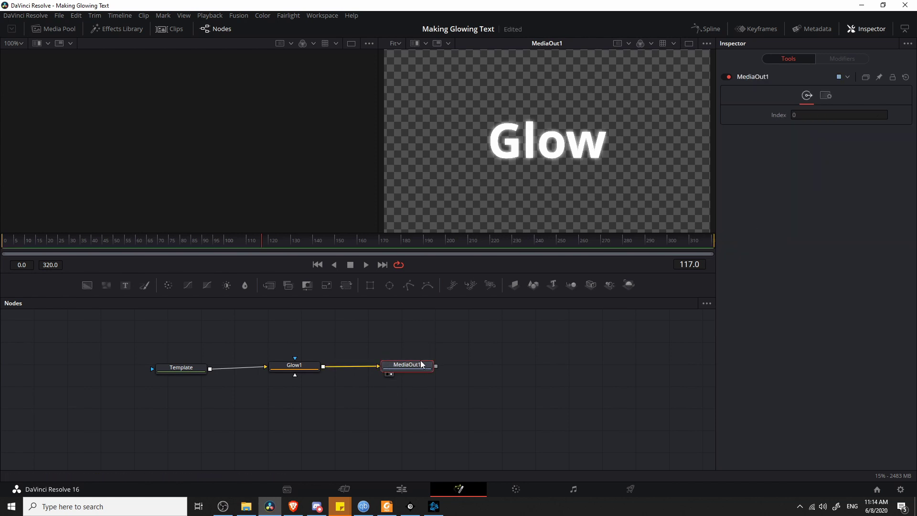
pyautogui.click(388, 375)
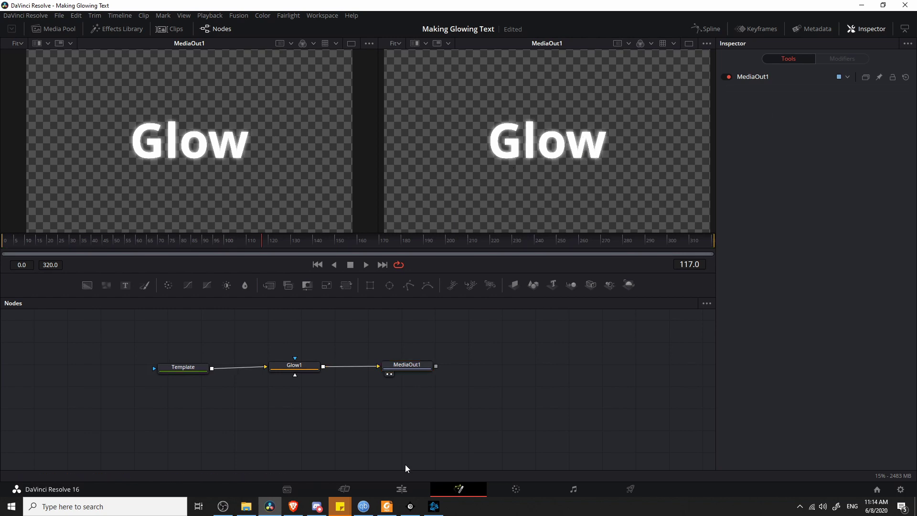
pyautogui.click(413, 490)
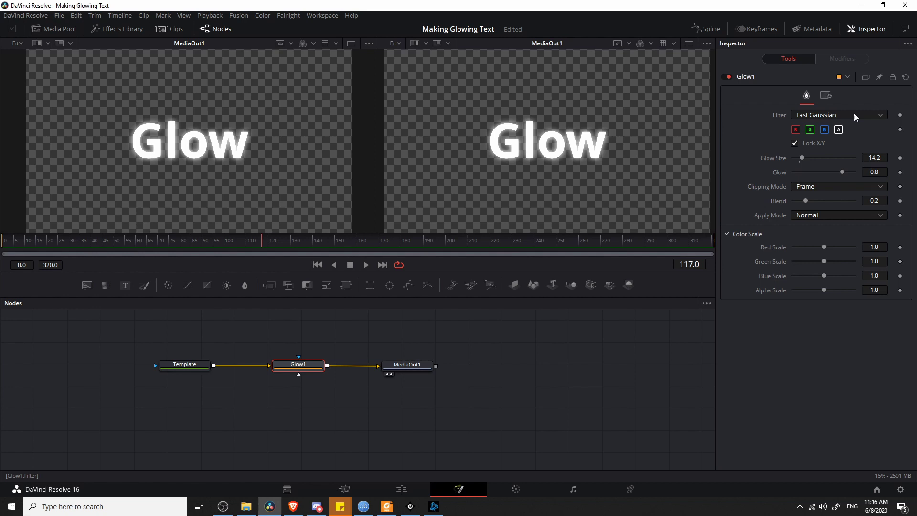
# Step: Save the project and inspect Glow1's filter list, keeping Fast Gaussian
pyautogui.hotkey('ctrl', 's')
pyautogui.click(849, 120)
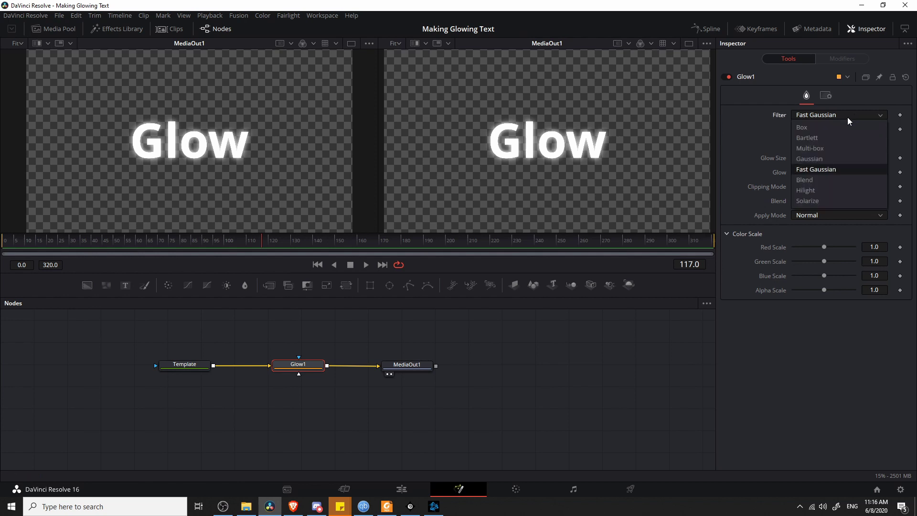
pyautogui.click(850, 170)
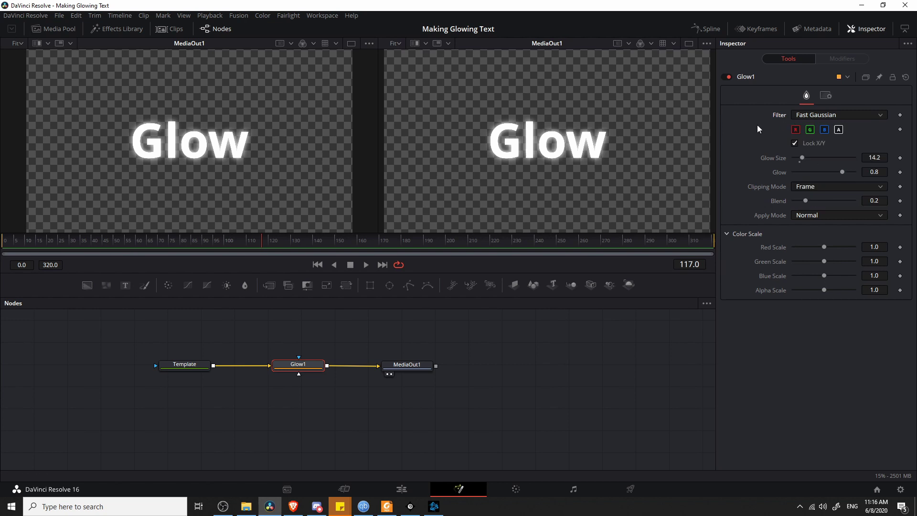
pyautogui.click(834, 117)
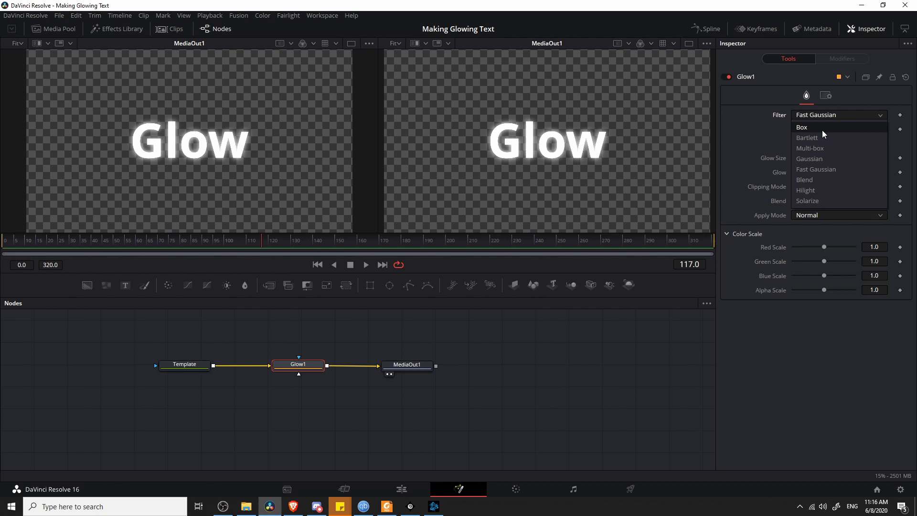
pyautogui.click(771, 148)
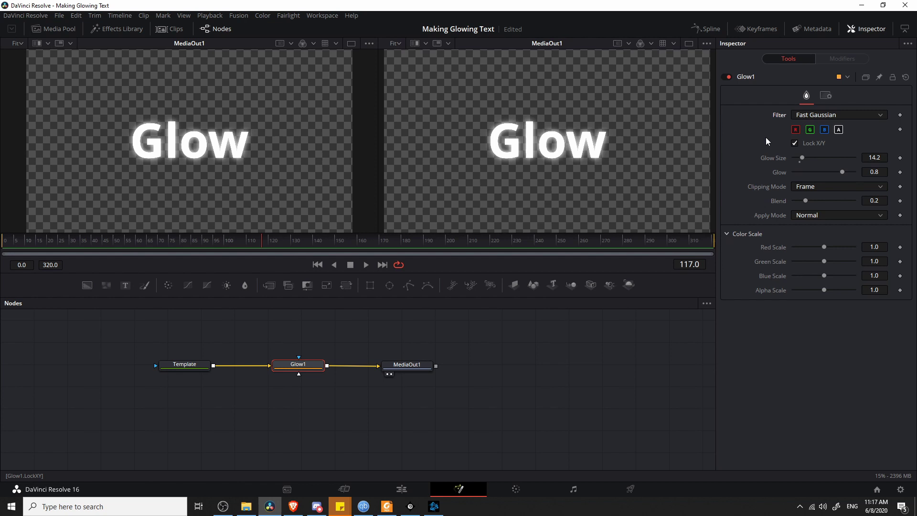
# Step: Try the Box and Multi-box filters on Glow1, then return to Fast Gaussian
pyautogui.click(841, 116)
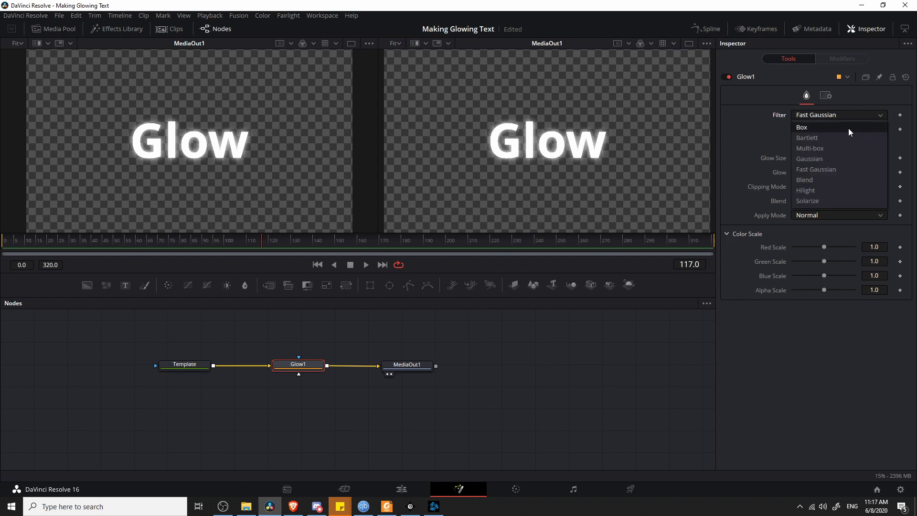
pyautogui.click(841, 128)
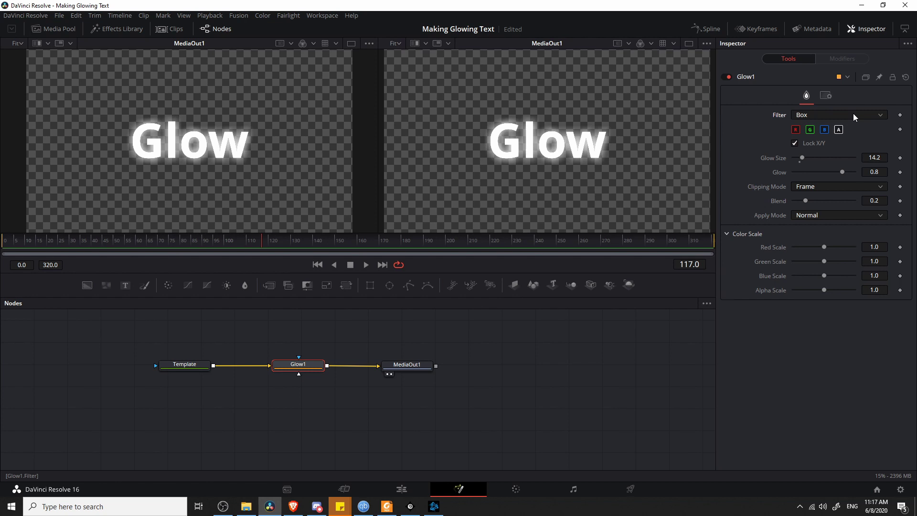
pyautogui.click(854, 117)
pyautogui.click(845, 151)
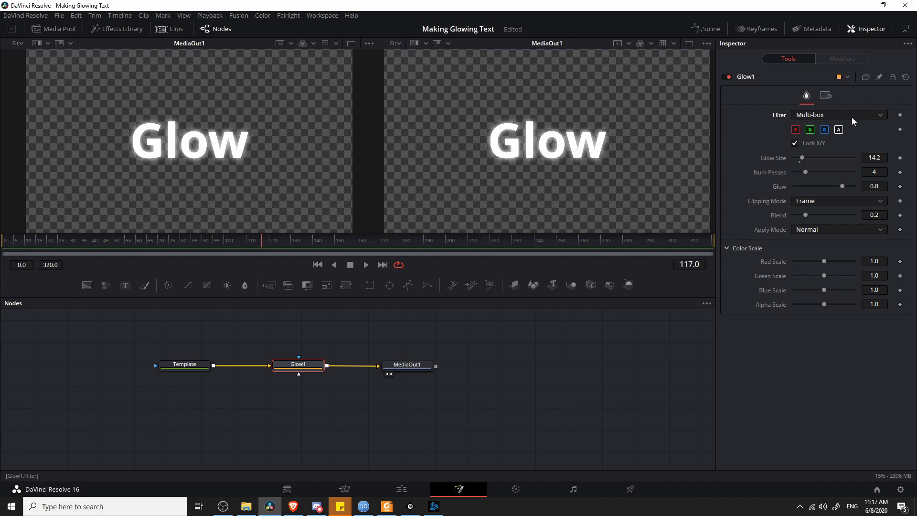
pyautogui.click(854, 119)
pyautogui.click(840, 170)
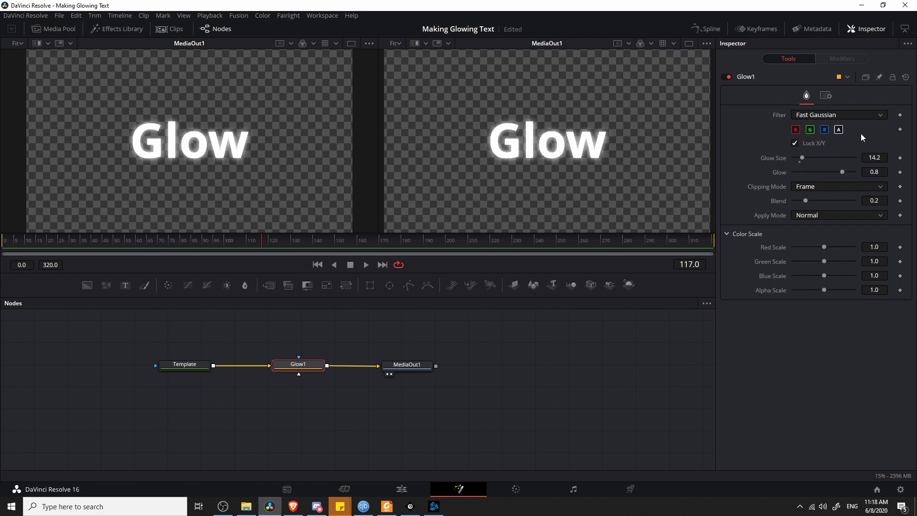
pyautogui.click(796, 130)
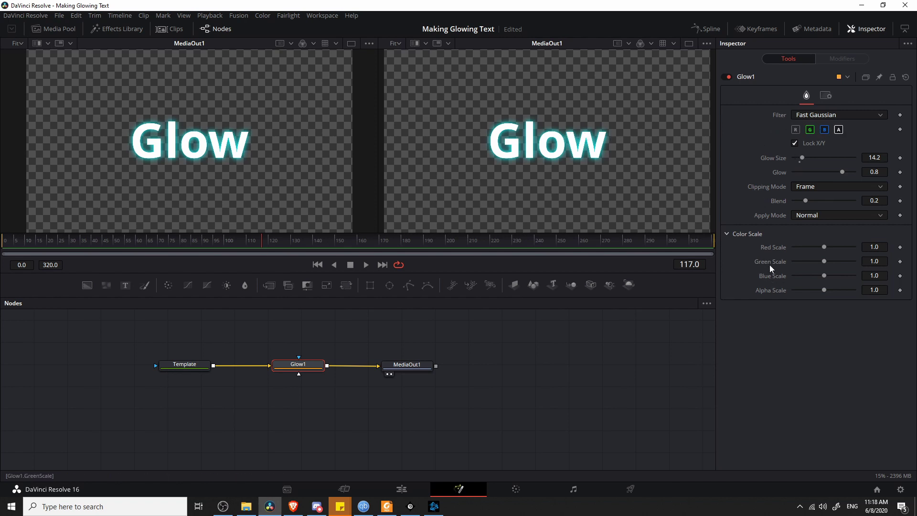
pyautogui.click(728, 236)
pyautogui.click(733, 237)
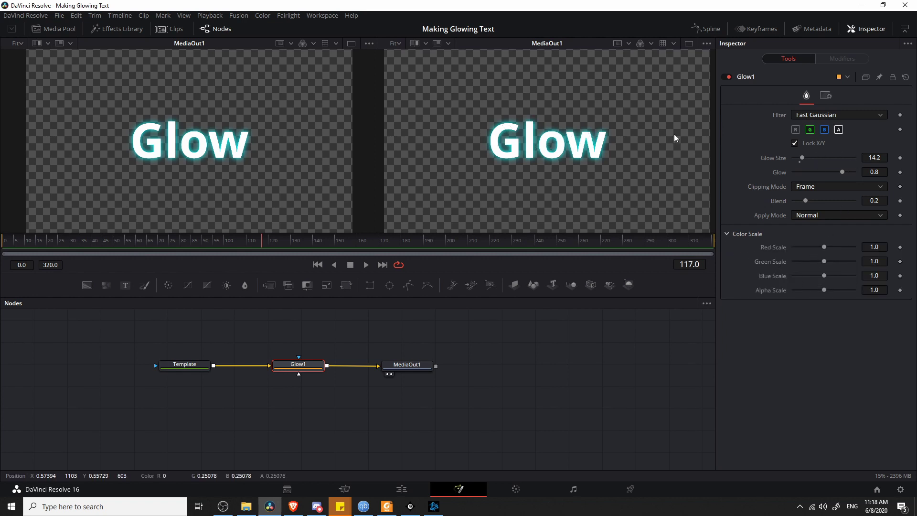
pyautogui.click(809, 130)
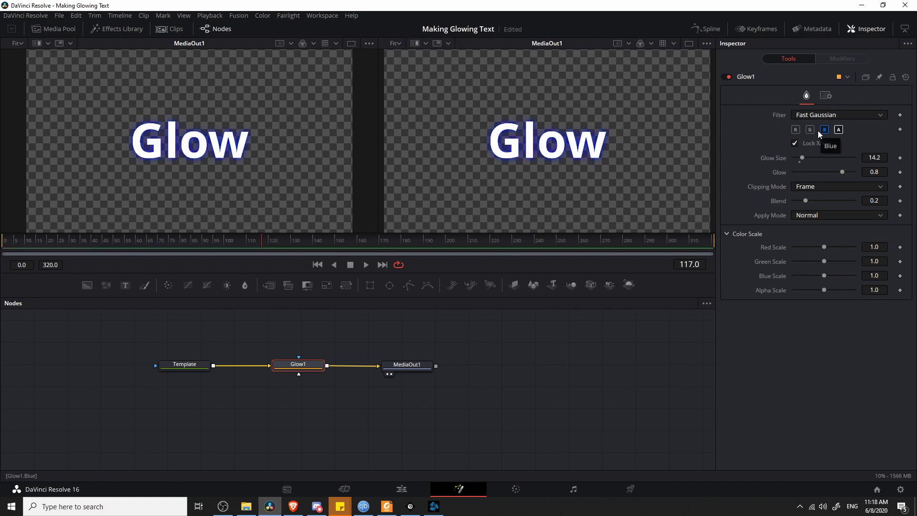
pyautogui.click(795, 130)
pyautogui.click(840, 130)
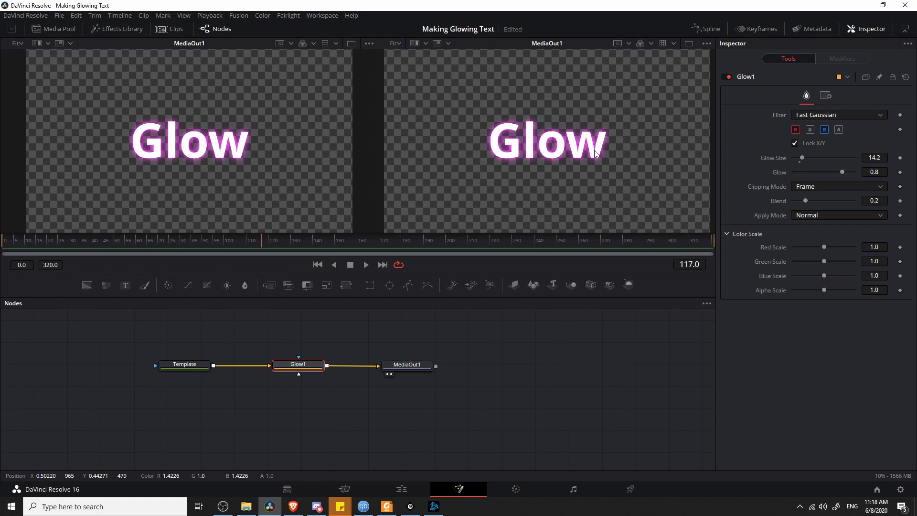
pyautogui.click(810, 130)
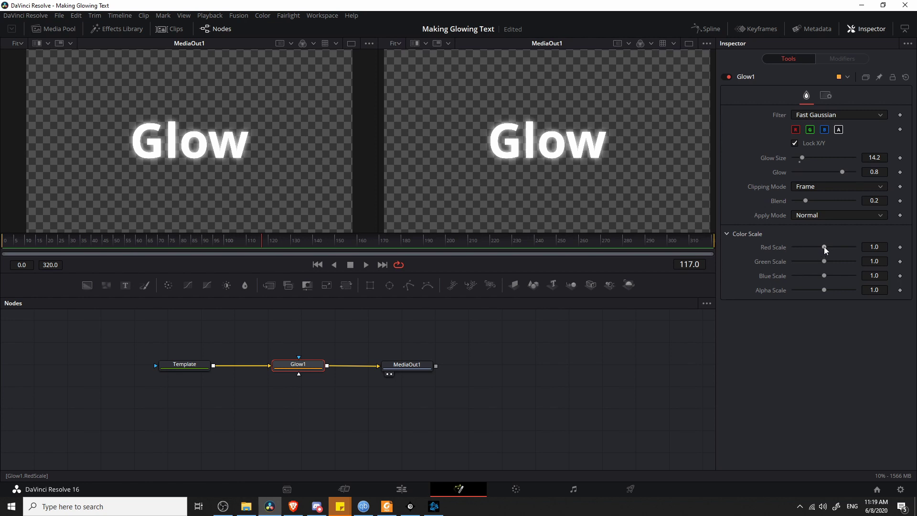
# Step: Set Glow1's Color Scale to Red 1.732, Green 0.693, Blue 1.606, Alpha 1.0, glow 0.787
pyautogui.moveTo(824, 247); pyautogui.dragTo(804, 246)
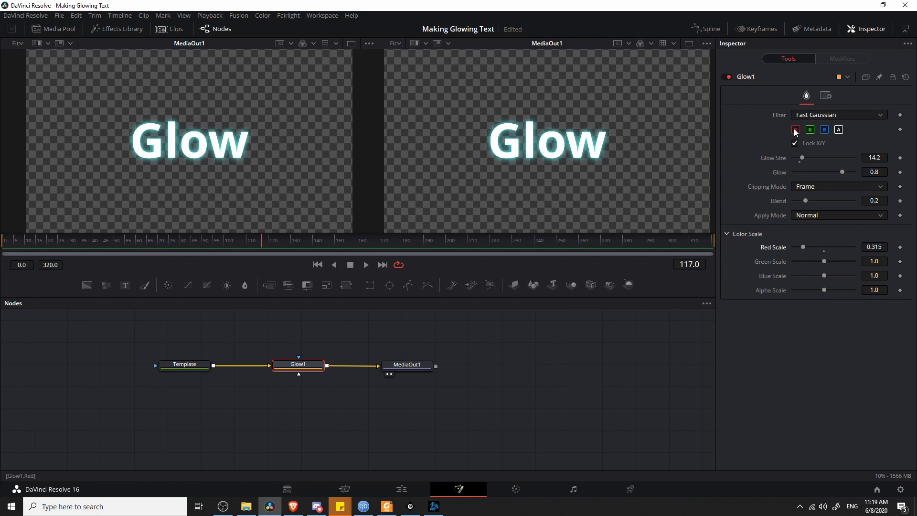
pyautogui.moveTo(803, 247); pyautogui.dragTo(844, 248)
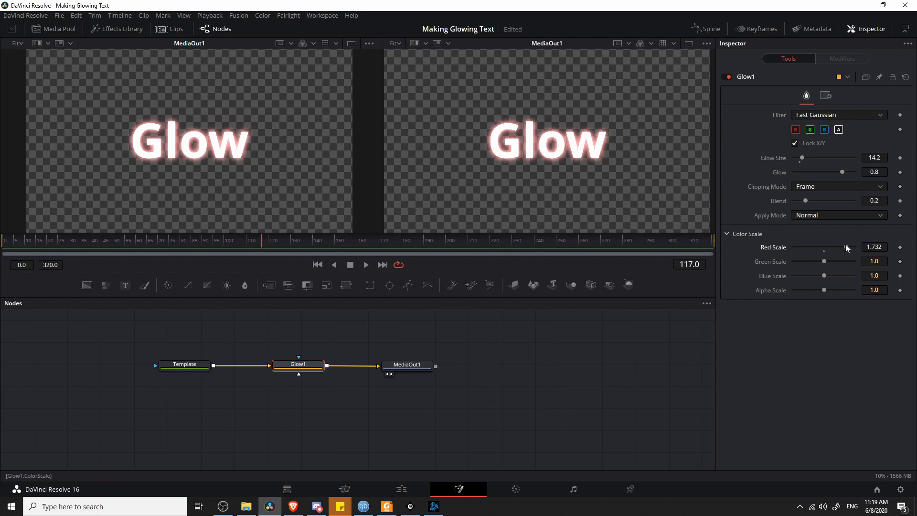
pyautogui.moveTo(824, 262); pyautogui.dragTo(758, 290)
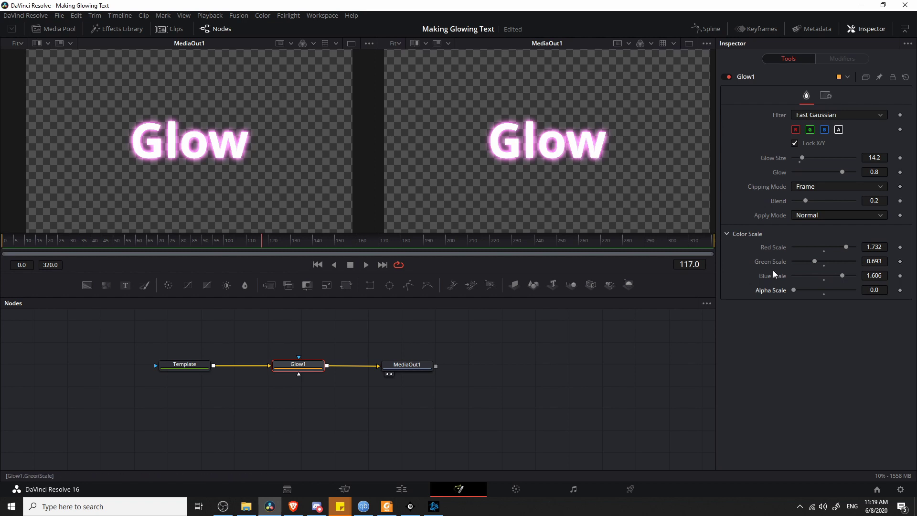
pyautogui.moveTo(796, 290); pyautogui.dragTo(866, 293)
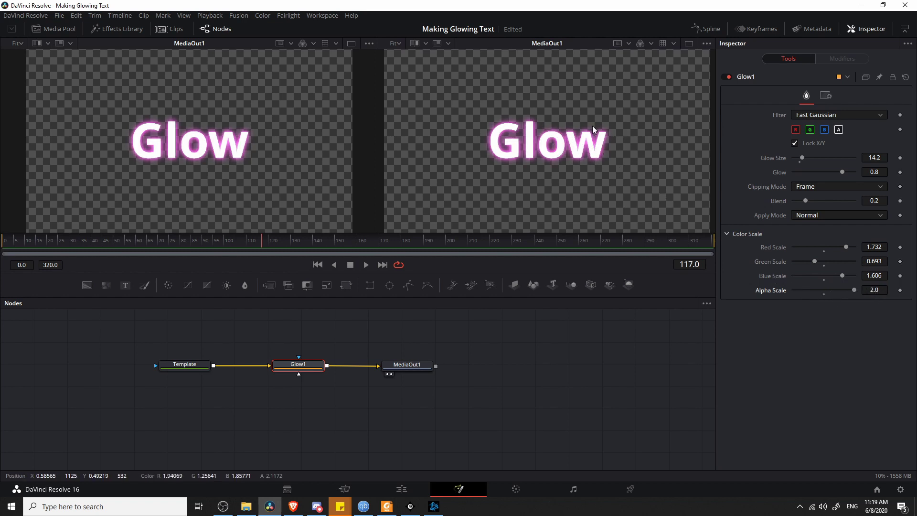
pyautogui.moveTo(854, 290)
pyautogui.mouseDown()
pyautogui.moveTo(786, 290)
pyautogui.moveTo(844, 290)
pyautogui.mouseUp()
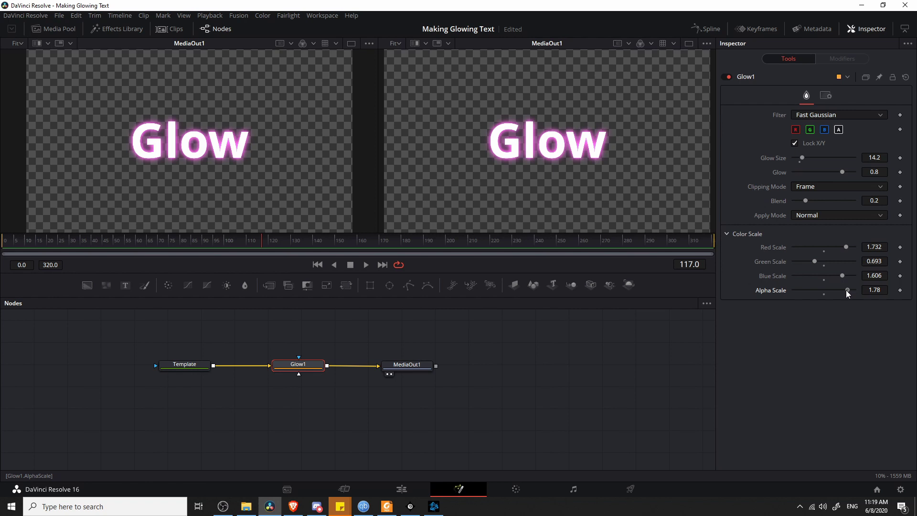
pyautogui.moveTo(847, 290); pyautogui.dragTo(816, 291)
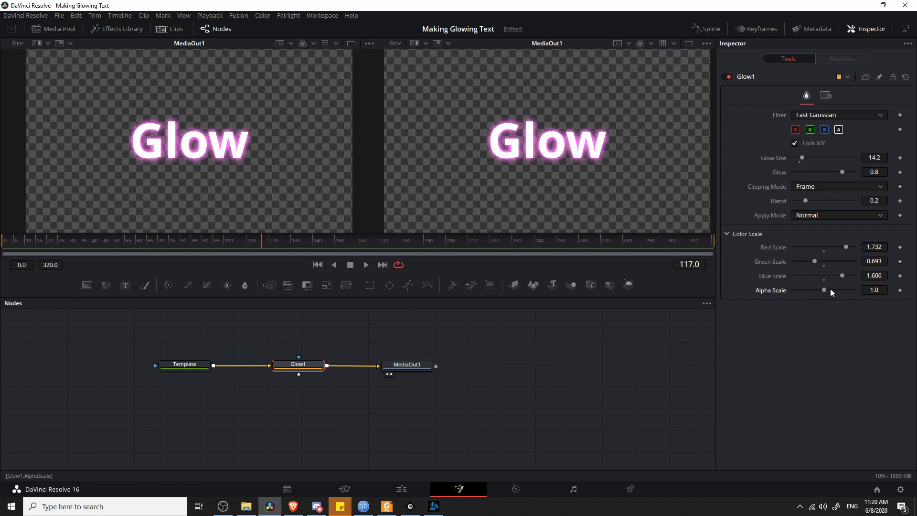
pyautogui.moveTo(842, 172); pyautogui.dragTo(842, 172)
# Step: Compare wide and tight Glow Size values, settling on 7.9 for a tight pink outline
pyautogui.moveTo(802, 158); pyautogui.dragTo(835, 159)
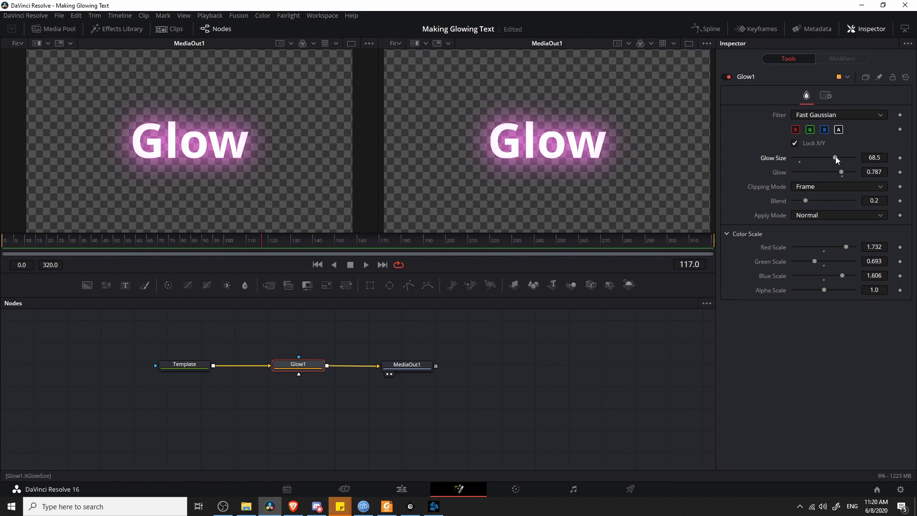
pyautogui.moveTo(835, 156); pyautogui.dragTo(801, 157)
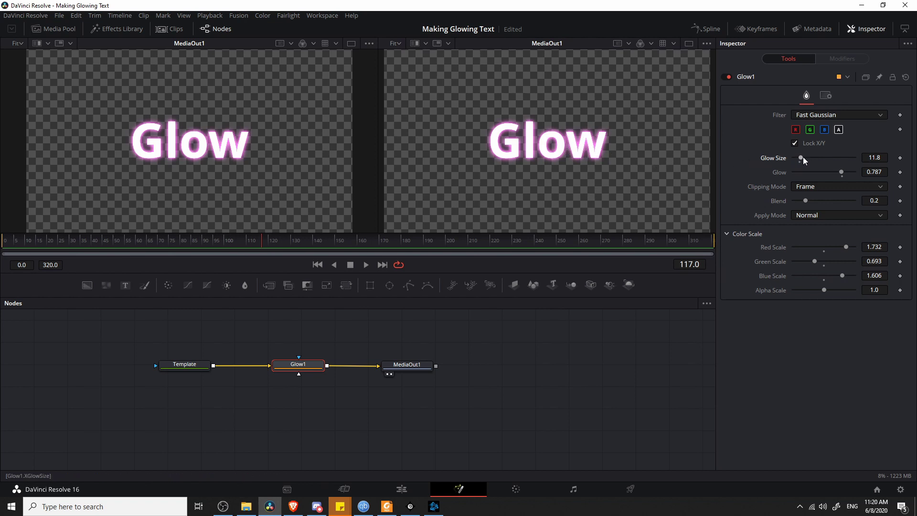
pyautogui.moveTo(803, 158); pyautogui.dragTo(848, 158)
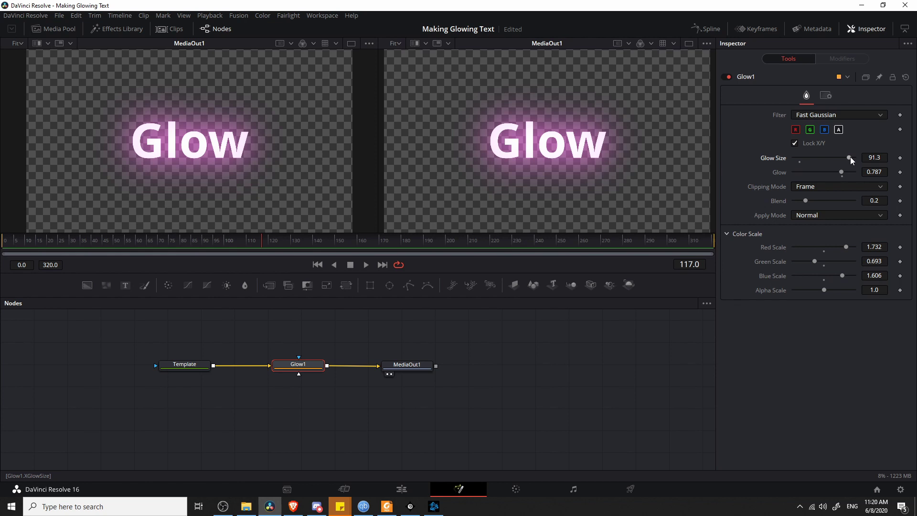
pyautogui.moveTo(850, 159); pyautogui.dragTo(799, 159)
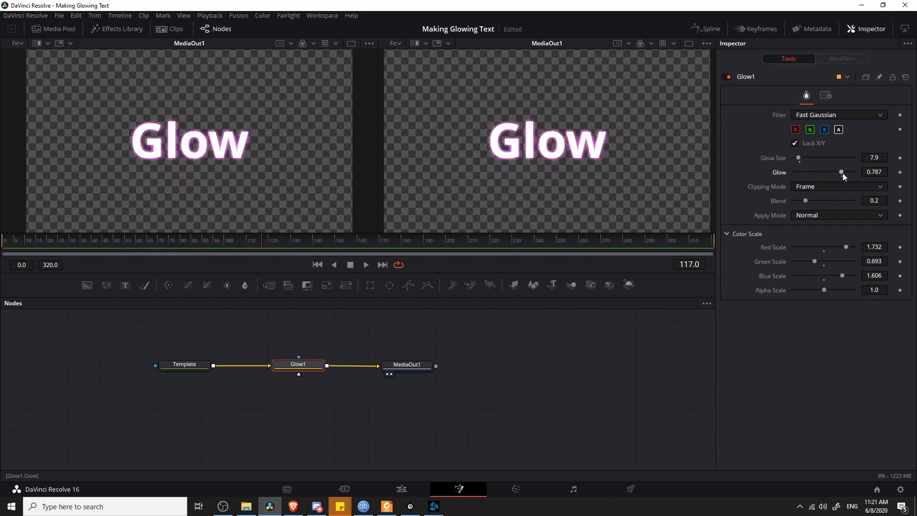
# Step: Raise Glow strength to 1.0, then lower it to 0.78 so the text stays legible
pyautogui.moveTo(843, 173); pyautogui.dragTo(851, 171)
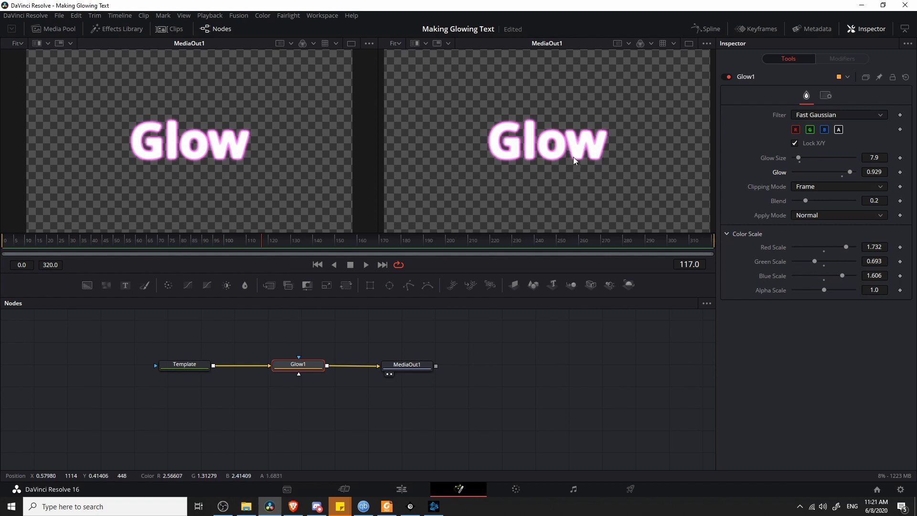
pyautogui.moveTo(849, 172); pyautogui.dragTo(876, 174)
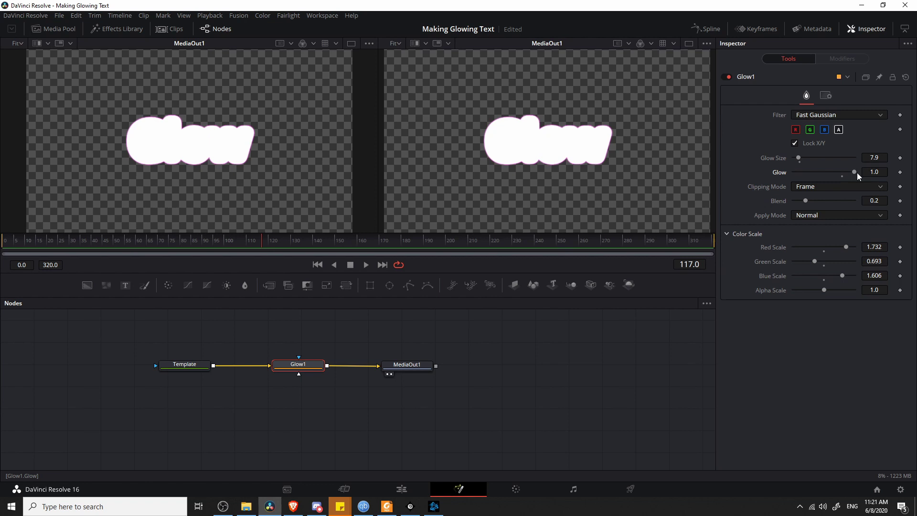
pyautogui.moveTo(855, 173)
pyautogui.mouseDown()
pyautogui.moveTo(806, 173)
pyautogui.moveTo(819, 157)
pyautogui.moveTo(810, 157)
pyautogui.moveTo(822, 170)
pyautogui.moveTo(843, 170)
pyautogui.mouseUp()
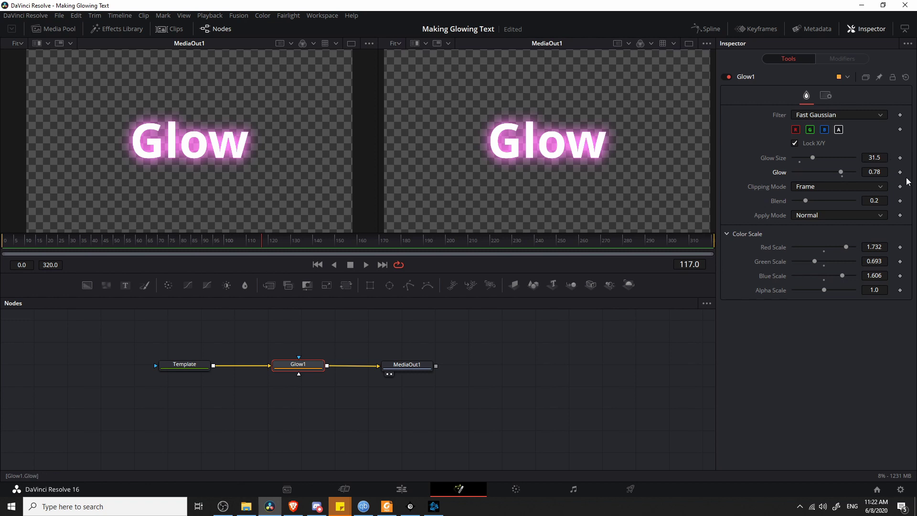
# Step: Save the project and try Domain, then None, as Glow1's Clipping Mode
pyautogui.hotkey('ctrl', 's')
pyautogui.scroll(-2, 664, 104)
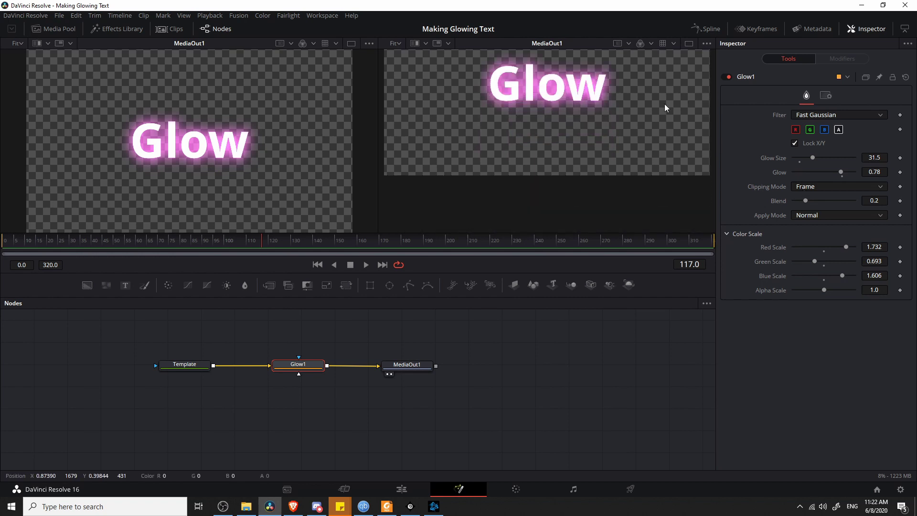
pyautogui.scroll(1, 635, 156)
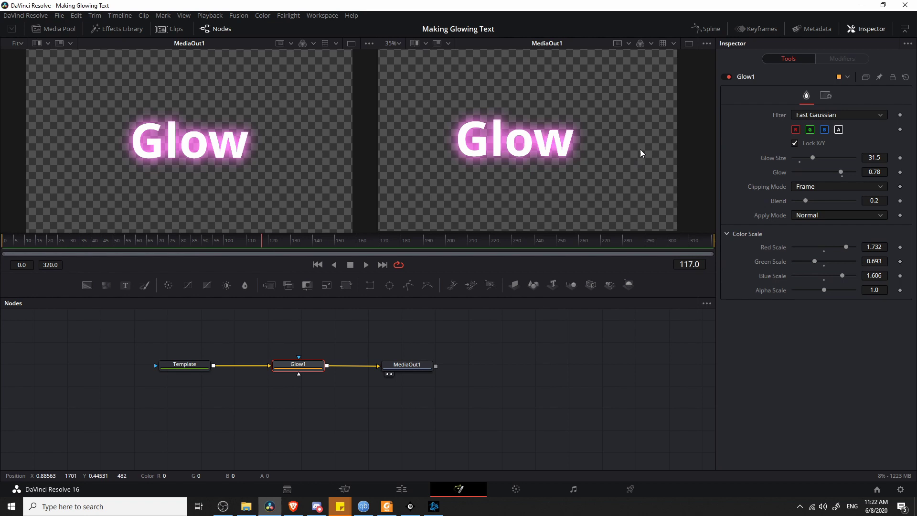
pyautogui.scroll(-1, 641, 149)
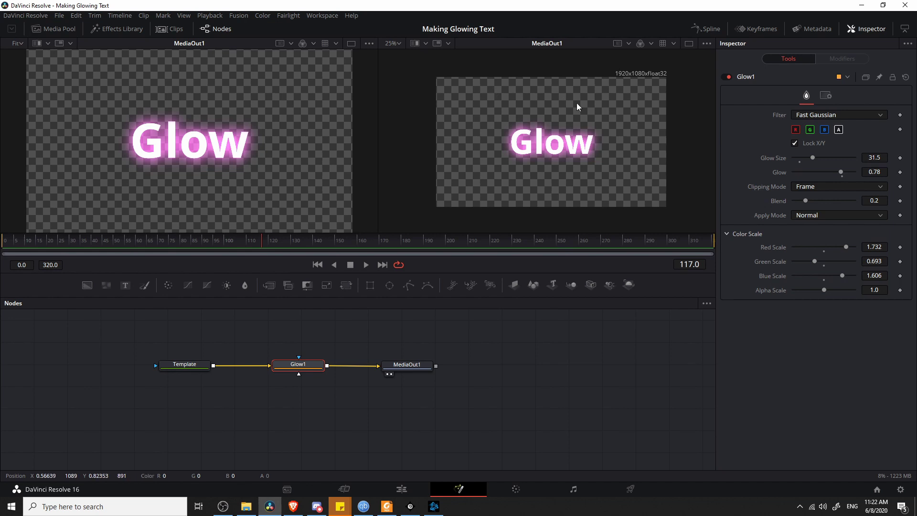
pyautogui.click(817, 187)
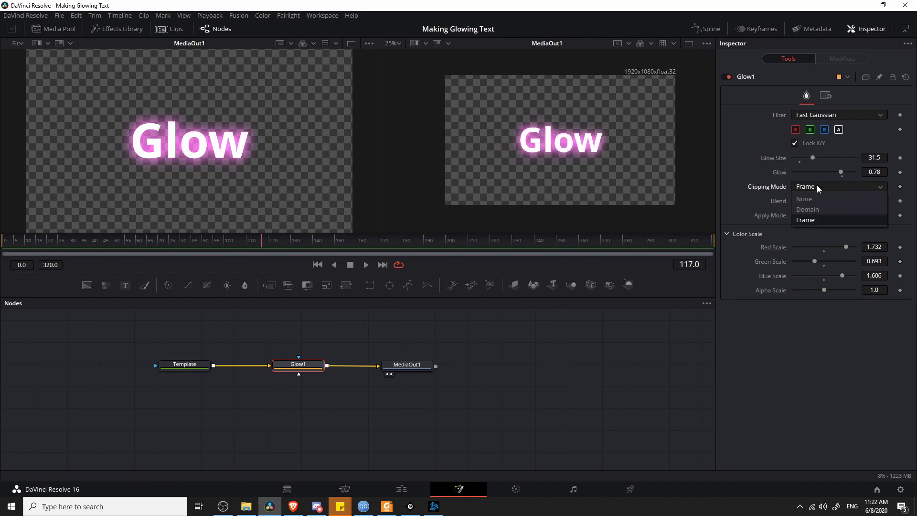
pyautogui.click(822, 210)
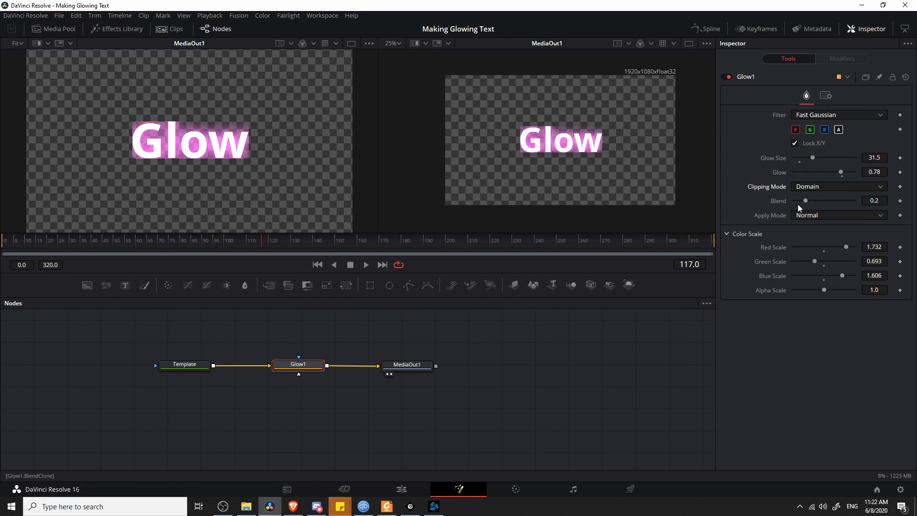
pyautogui.scroll(1, 587, 137)
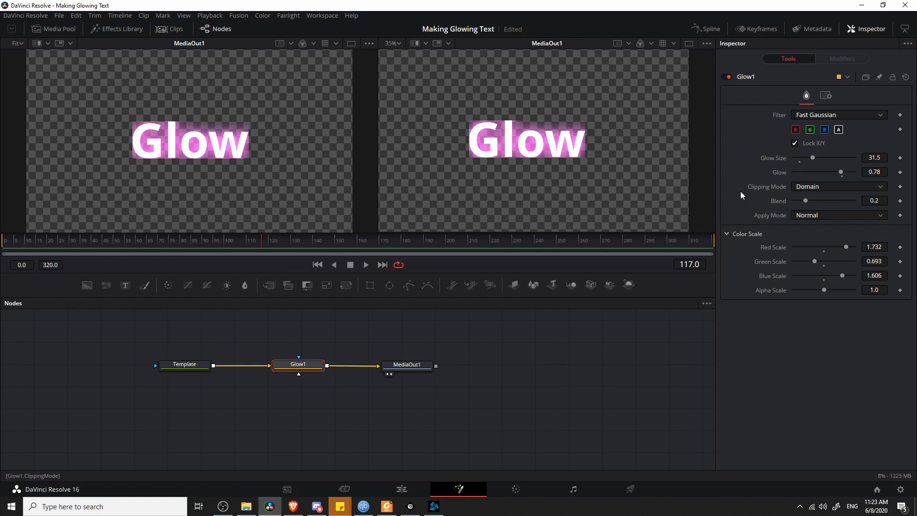
pyautogui.click(845, 187)
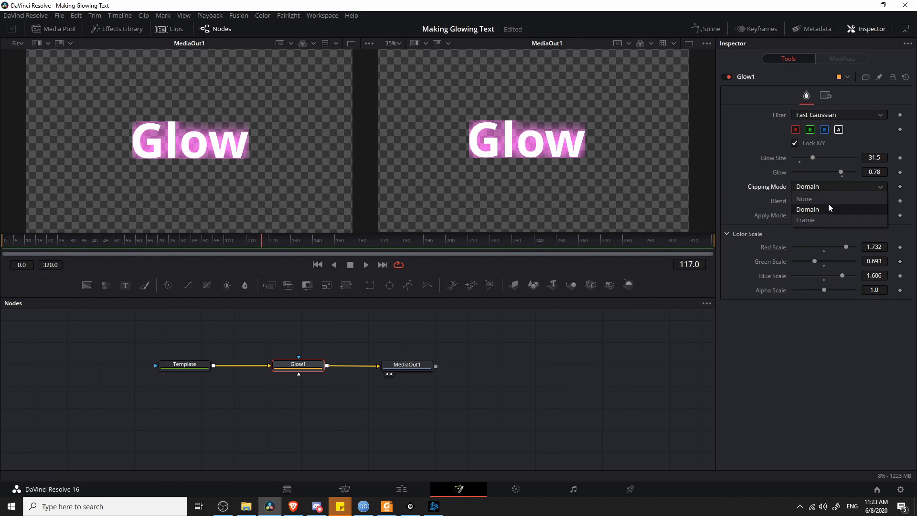
pyautogui.click(818, 199)
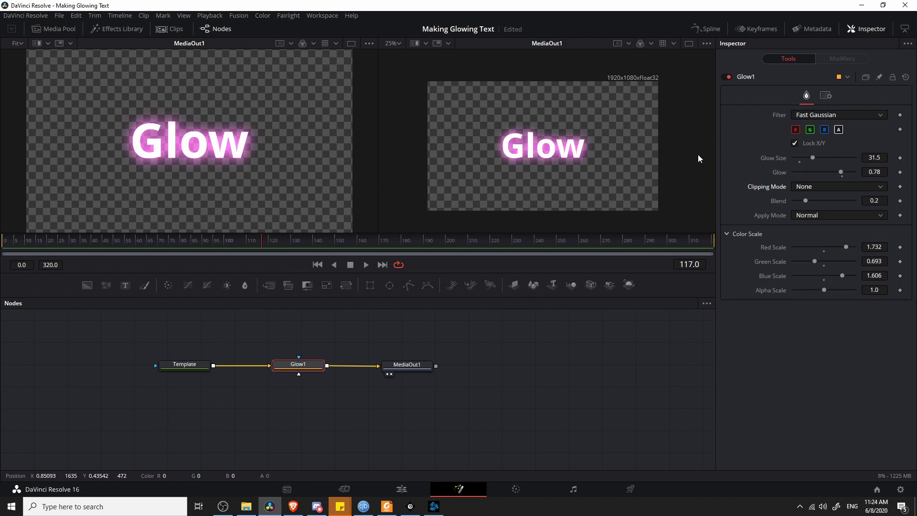
# Step: Pan the right viewer to compare, then set Glow1's Clipping Mode to Frame
pyautogui.moveTo(689, 147); pyautogui.dragTo(675, 153)
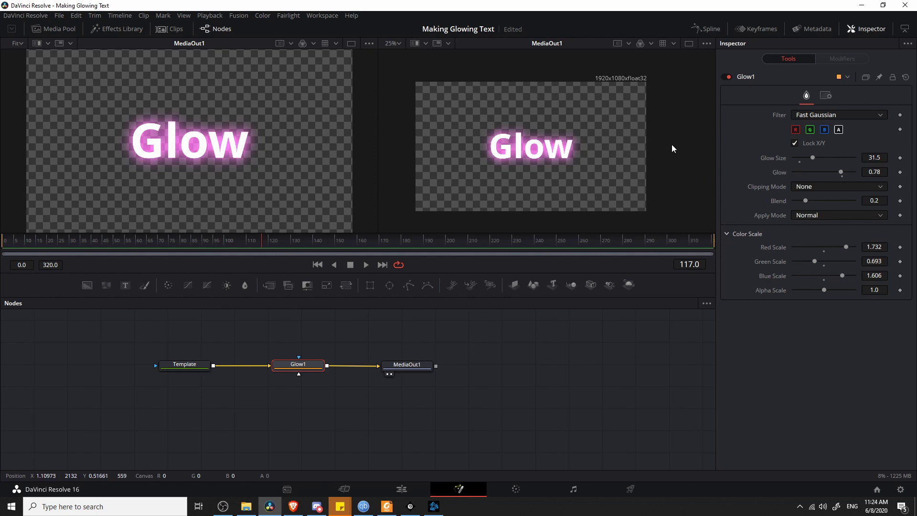
pyautogui.moveTo(672, 145); pyautogui.dragTo(680, 145)
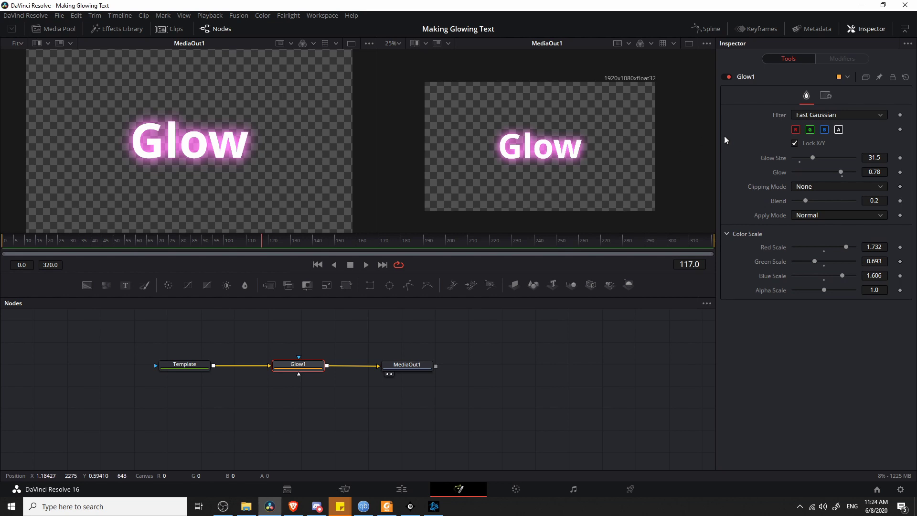
pyautogui.click(807, 188)
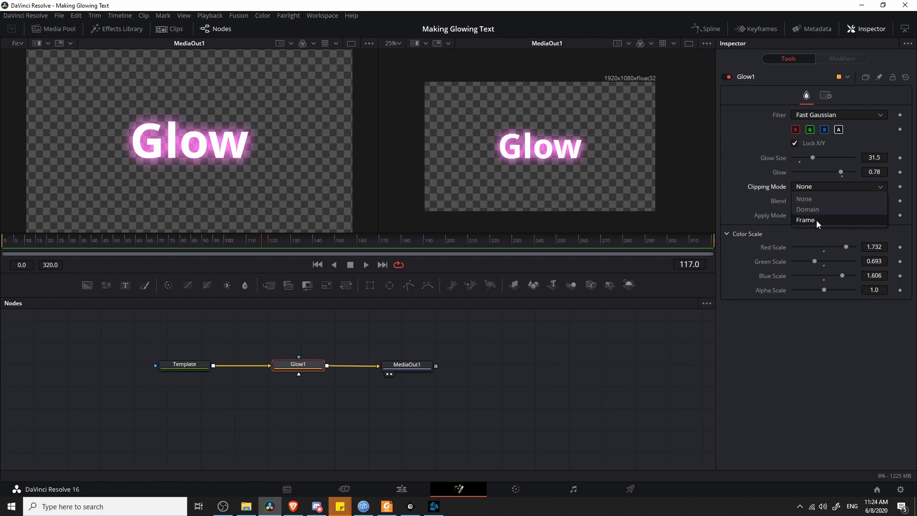
pyautogui.click(816, 220)
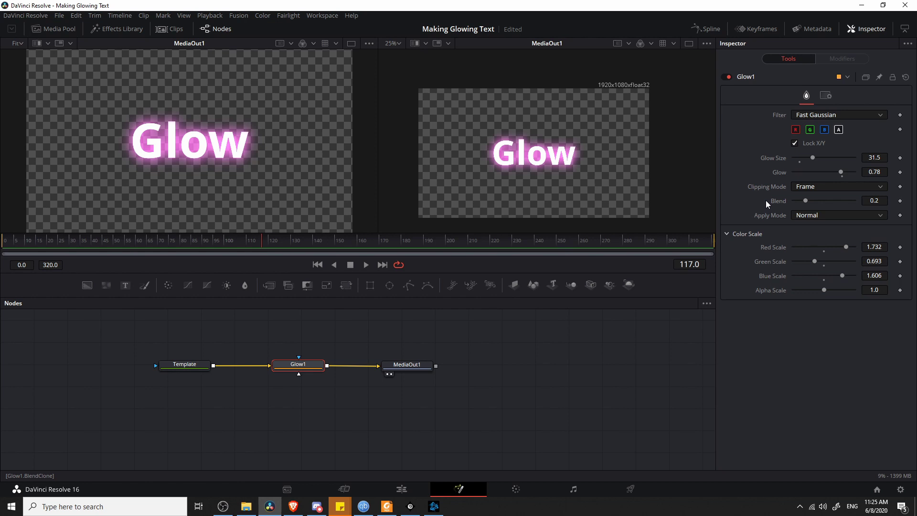
pyautogui.click(185, 366)
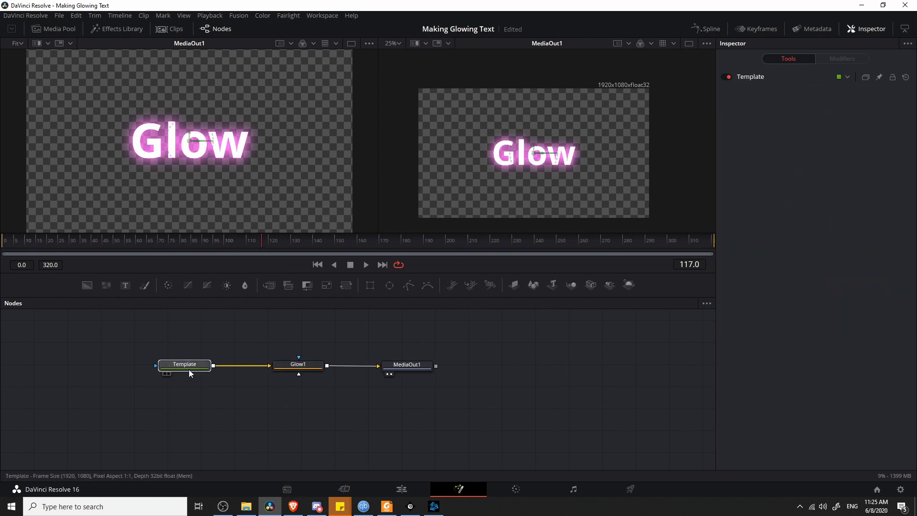
pyautogui.moveTo(197, 367); pyautogui.dragTo(205, 368)
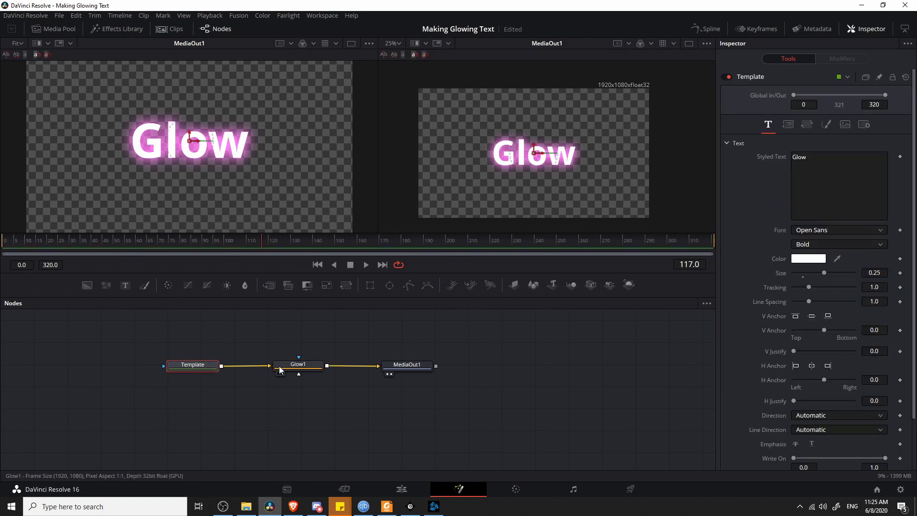
pyautogui.click(298, 364)
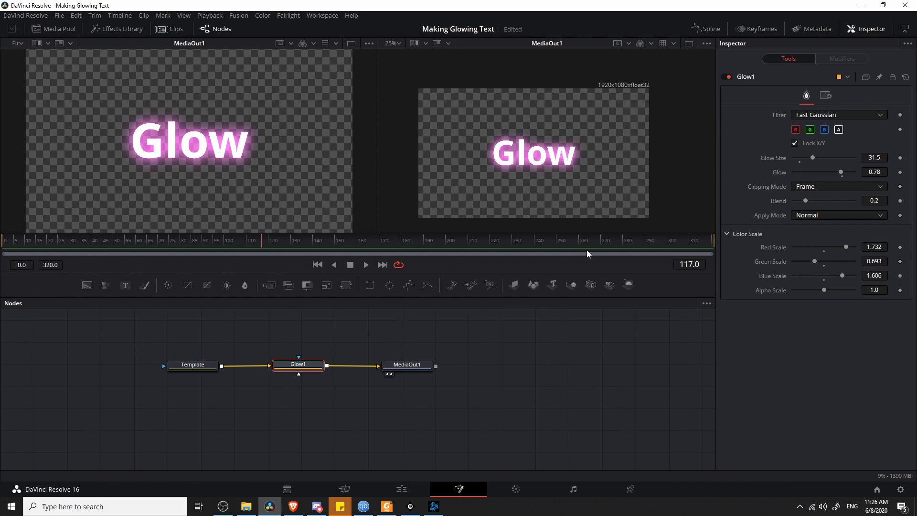
pyautogui.moveTo(807, 200); pyautogui.dragTo(778, 204)
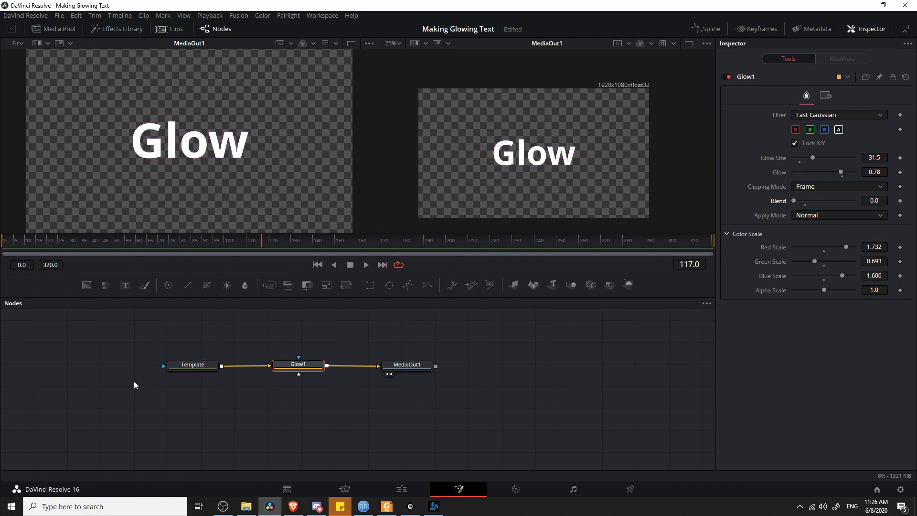
pyautogui.click(174, 365)
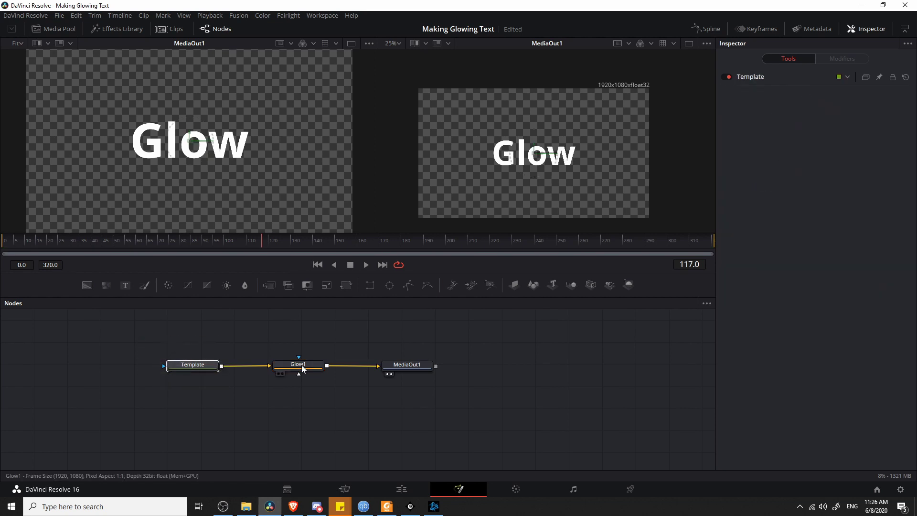
pyautogui.click(297, 366)
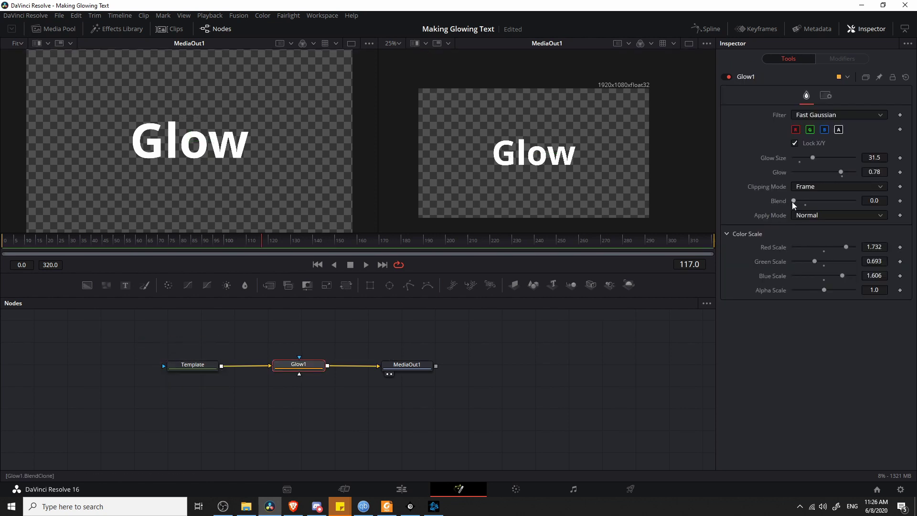
pyautogui.moveTo(792, 202); pyautogui.dragTo(892, 205)
pyautogui.moveTo(128, 339); pyautogui.dragTo(189, 384)
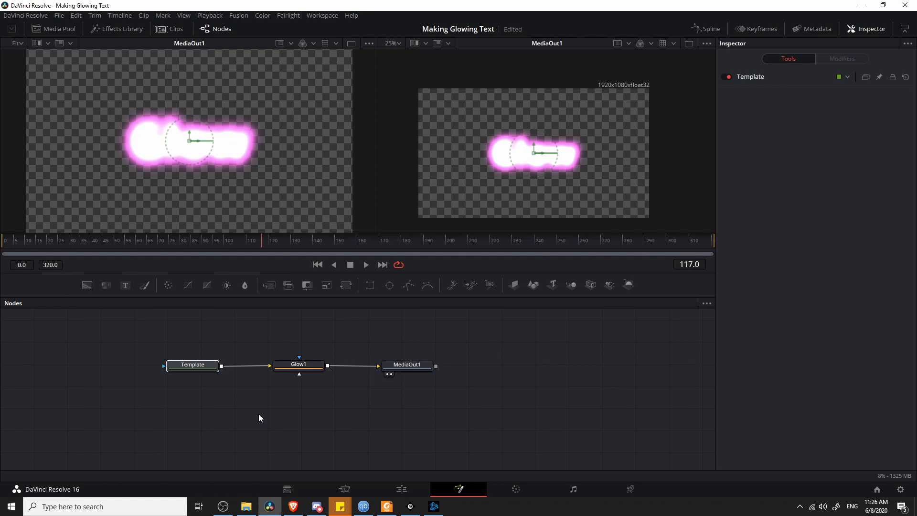
pyautogui.click(304, 366)
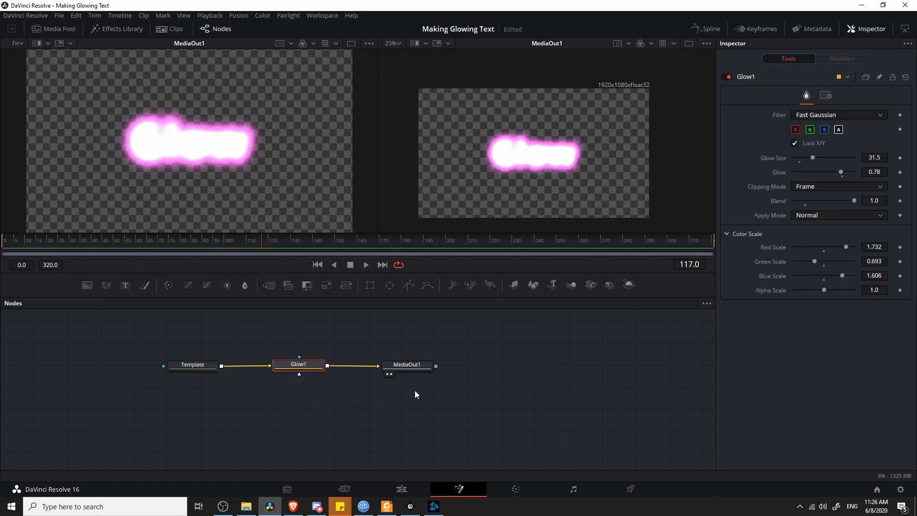
pyautogui.moveTo(855, 201); pyautogui.dragTo(805, 203)
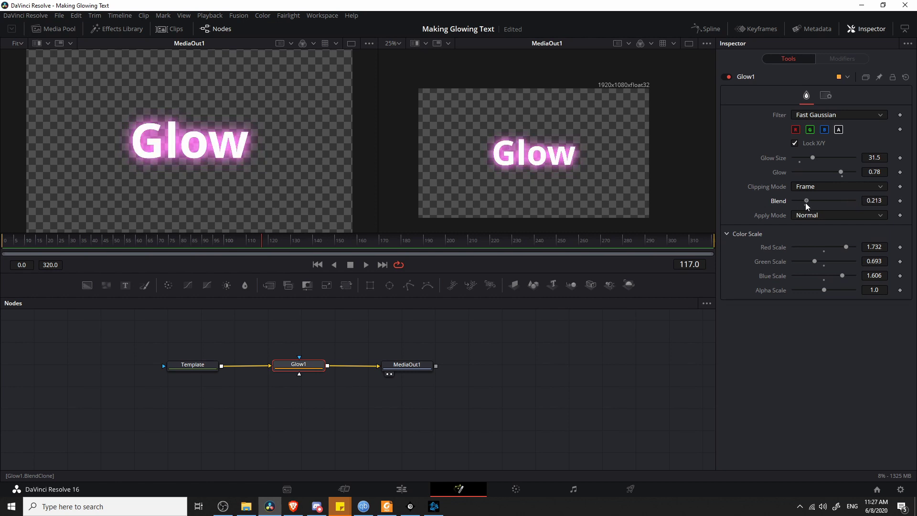
pyautogui.click(874, 201)
pyautogui.write('0.2')
pyautogui.press('Tab')
# Step: Deselect Glow1 and break its link to MediaOut1, blanking both viewers
pyautogui.click(305, 391)
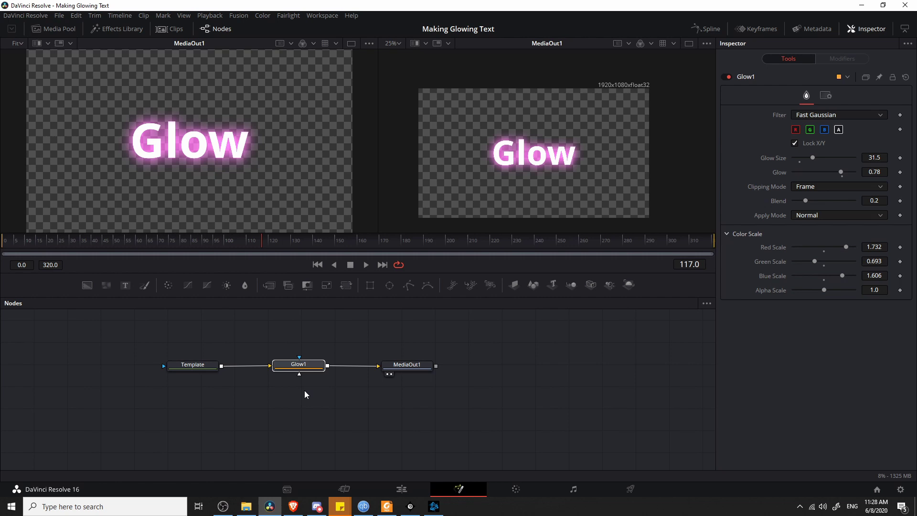
pyautogui.click(367, 368)
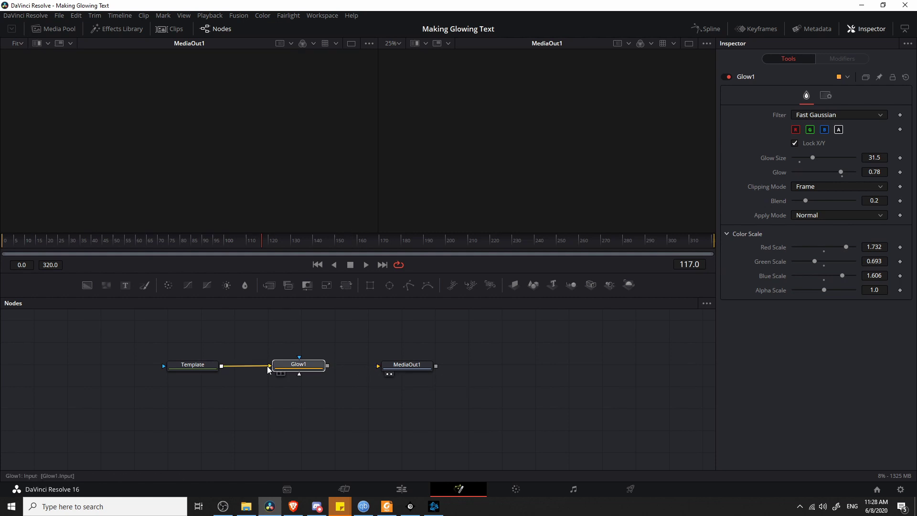
# Step: Disconnect Glow1 from Template and move it up out of the node chain
pyautogui.click(251, 367)
pyautogui.moveTo(301, 366); pyautogui.dragTo(302, 337)
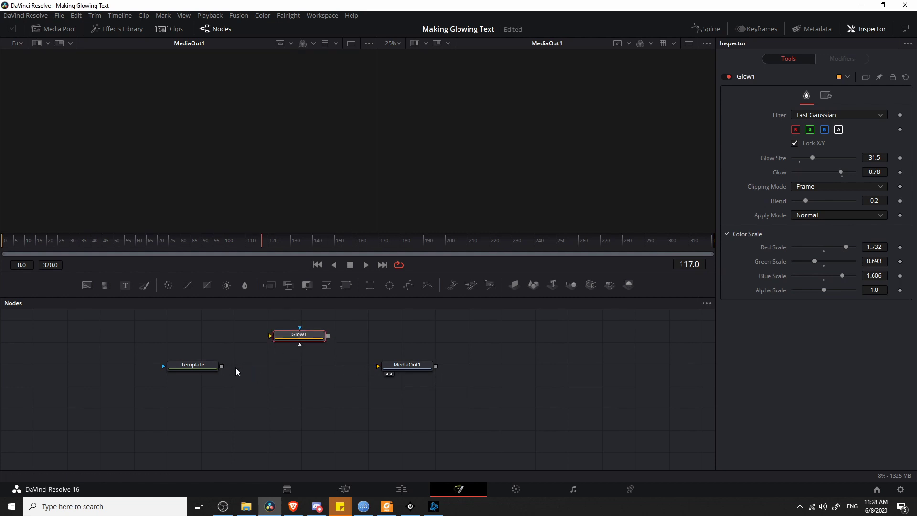
pyautogui.rightClick(294, 368)
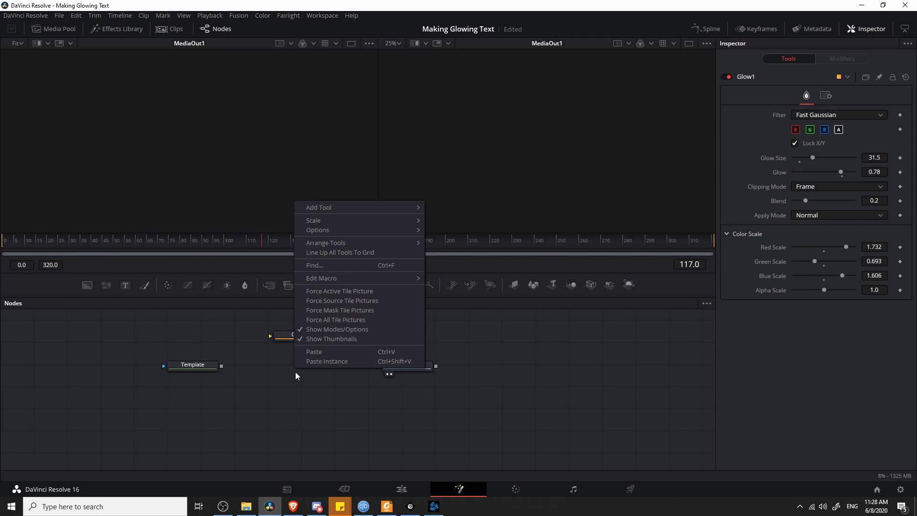
pyautogui.click(282, 373)
# Step: Add a ResolveFX Light Glow node (Glow2) and wire it between Template and MediaOut1
pyautogui.rightClick(281, 373)
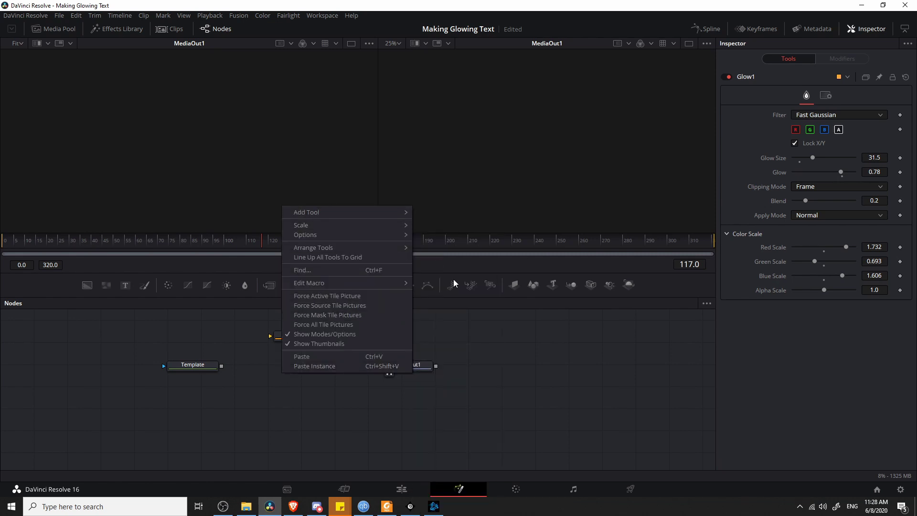
pyautogui.moveTo(377, 213)
pyautogui.moveTo(458, 404)
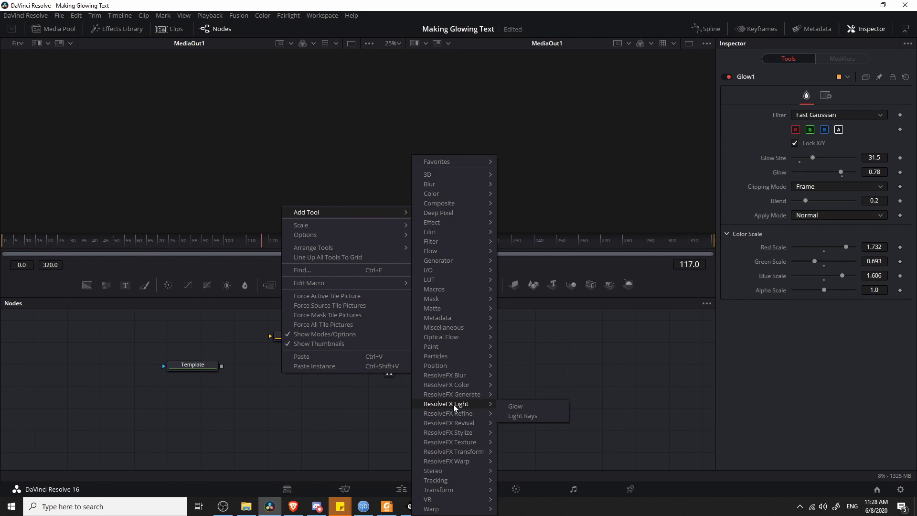
pyautogui.click(530, 411)
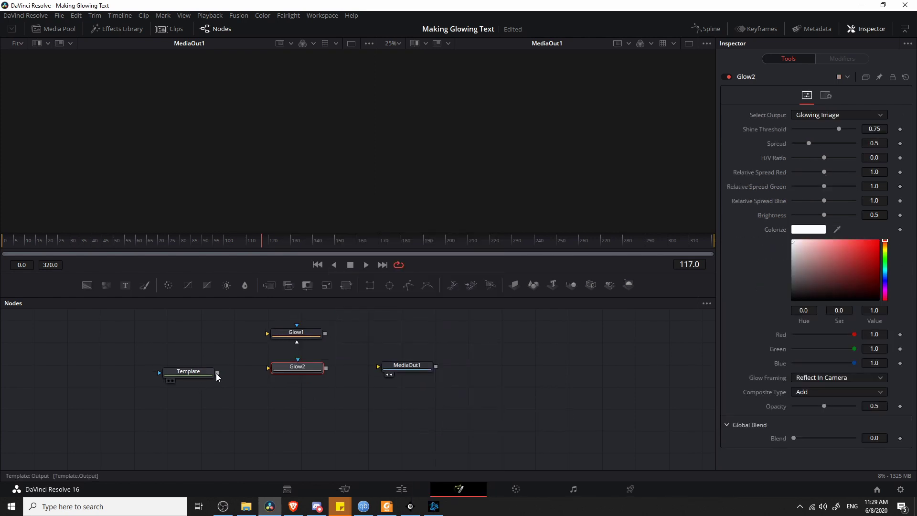
pyautogui.moveTo(217, 373); pyautogui.dragTo(269, 369)
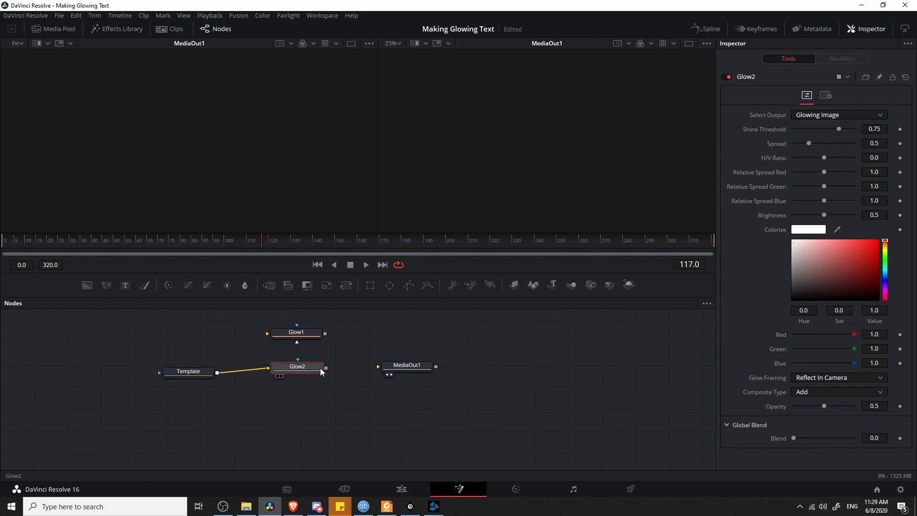
pyautogui.moveTo(326, 372); pyautogui.dragTo(378, 367)
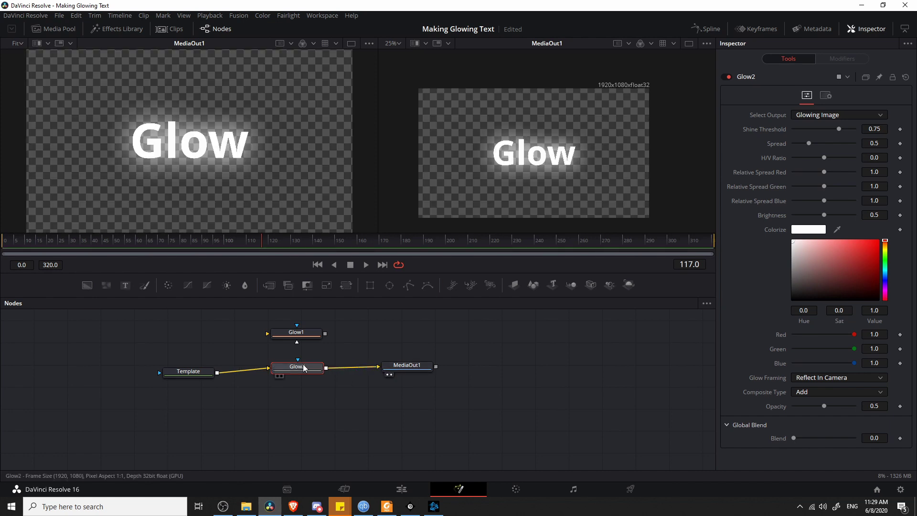
# Step: Try Glow2's H/V Ratio at 1.0 and -1.0, then settle it around -0.34
pyautogui.moveTo(303, 369); pyautogui.dragTo(301, 374)
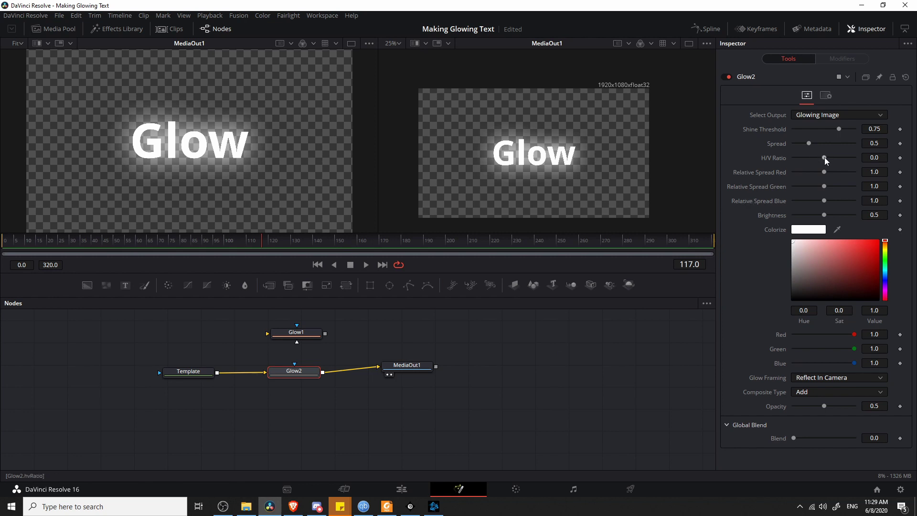
pyautogui.moveTo(824, 158); pyautogui.dragTo(858, 156)
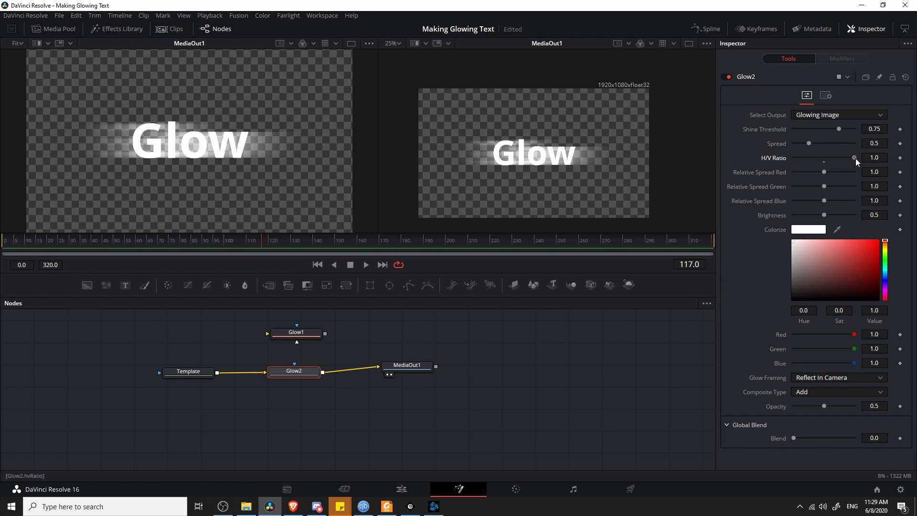
pyautogui.moveTo(855, 159); pyautogui.dragTo(785, 154)
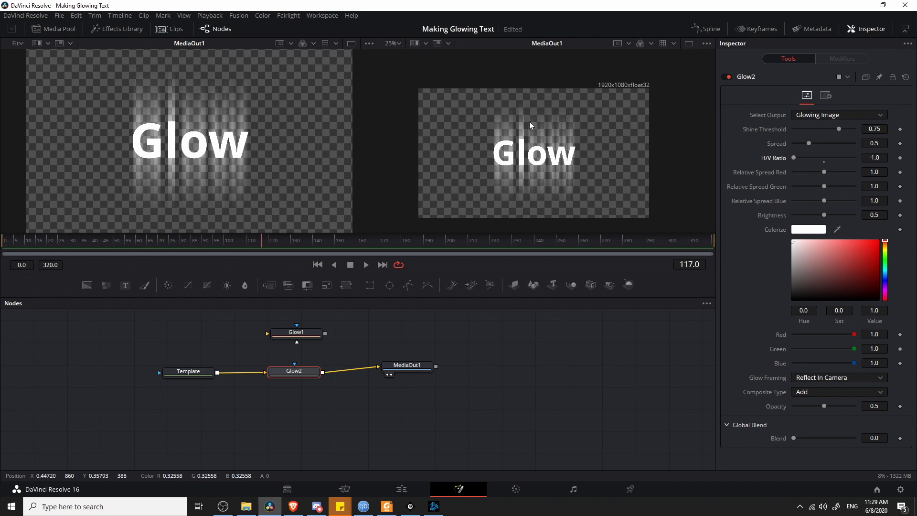
pyautogui.moveTo(794, 158); pyautogui.dragTo(817, 147)
# Step: Reset Glow2's H/V Ratio to 0 and tighten its Spread to 0.126
pyautogui.doubleClick(832, 156)
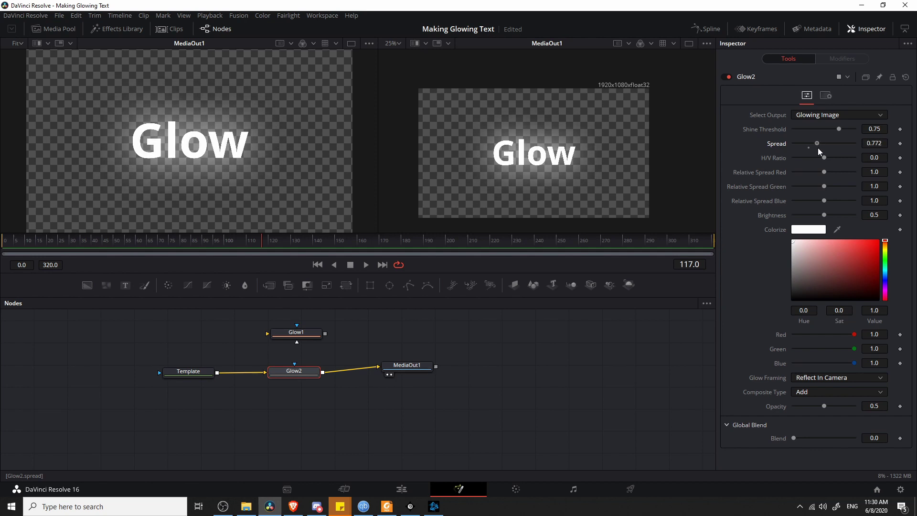
pyautogui.moveTo(817, 148); pyautogui.dragTo(798, 148)
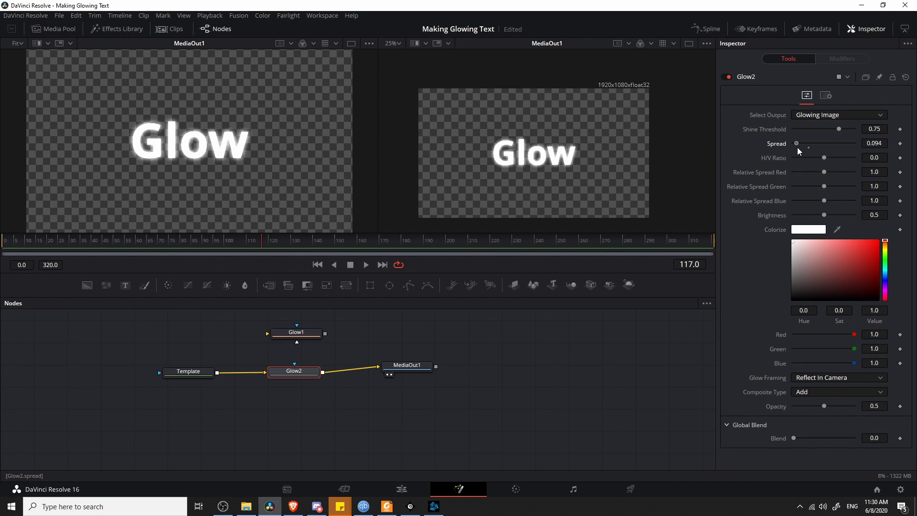
pyautogui.moveTo(798, 147); pyautogui.dragTo(800, 148)
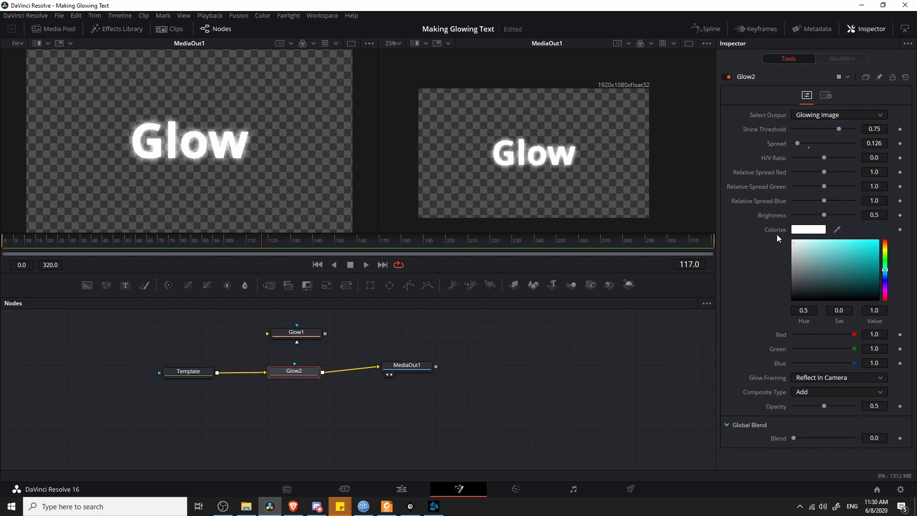
# Step: Set Glow2's Relative Spread to Red 1.354, Green 0.142, Blue 2.0, keeping a white tint
pyautogui.moveTo(885, 270)
pyautogui.mouseDown()
pyautogui.moveTo(885, 256)
pyautogui.moveTo(855, 260)
pyautogui.moveTo(877, 263)
pyautogui.mouseUp()
pyautogui.click(865, 269)
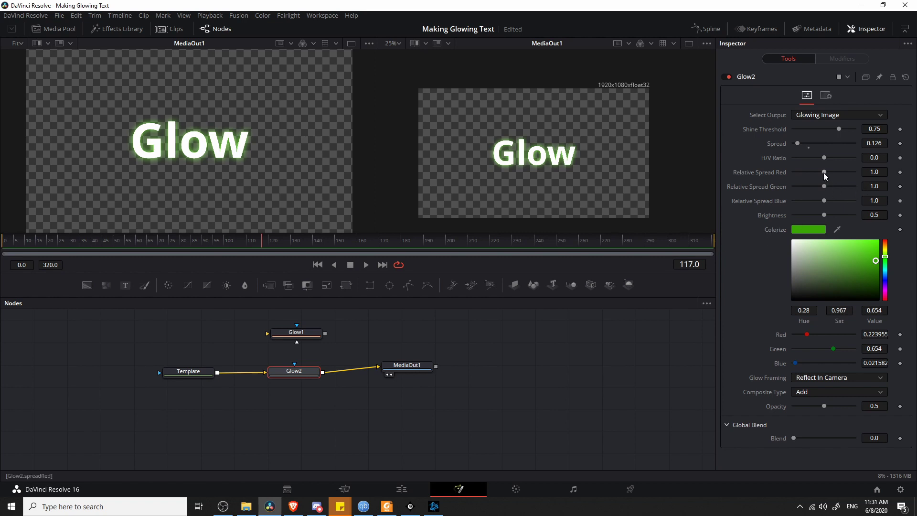
pyautogui.moveTo(824, 173)
pyautogui.mouseDown()
pyautogui.moveTo(852, 172)
pyautogui.moveTo(834, 173)
pyautogui.mouseUp()
pyautogui.moveTo(857, 259); pyautogui.dragTo(792, 240)
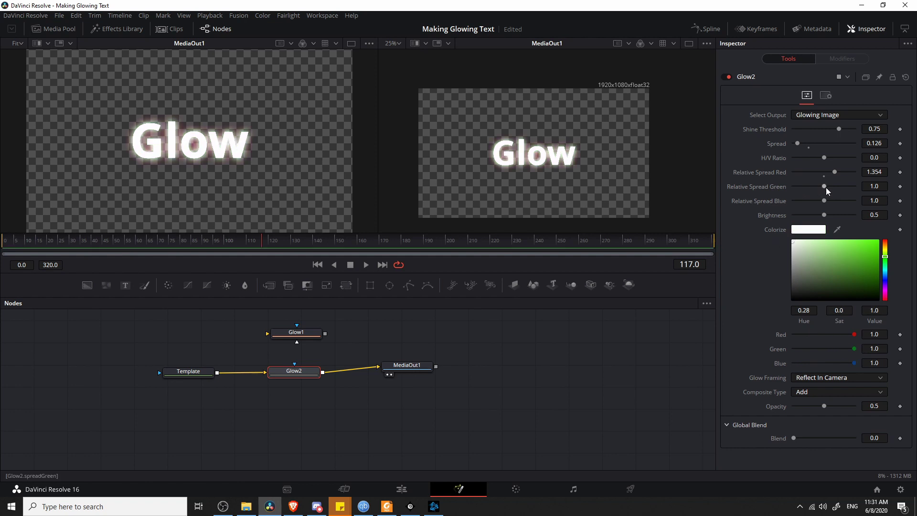
pyautogui.moveTo(824, 188); pyautogui.dragTo(859, 190)
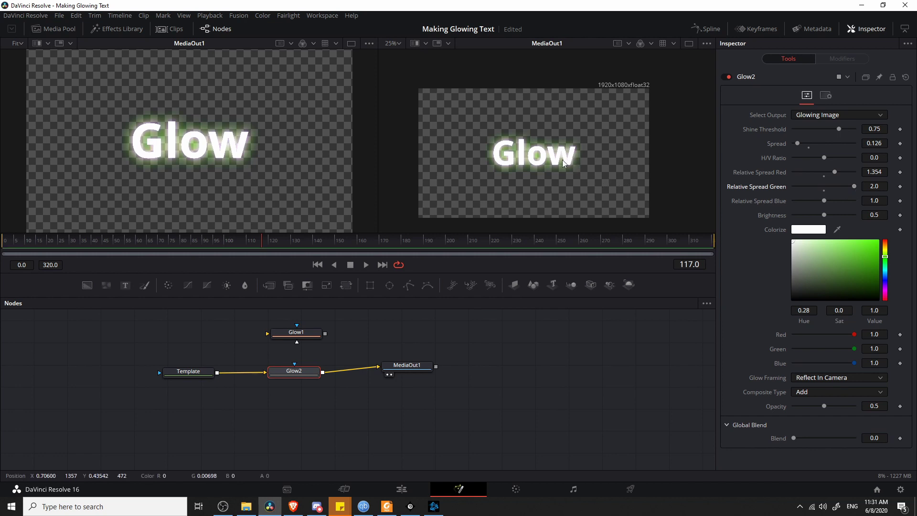
pyautogui.moveTo(854, 187); pyautogui.dragTo(827, 188)
pyautogui.moveTo(824, 201); pyautogui.dragTo(799, 187)
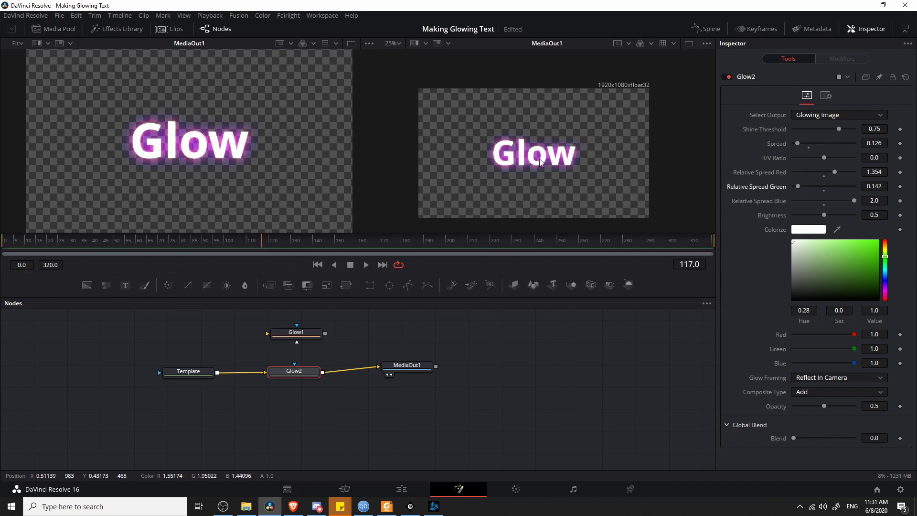
pyautogui.scroll(8, 570, 162)
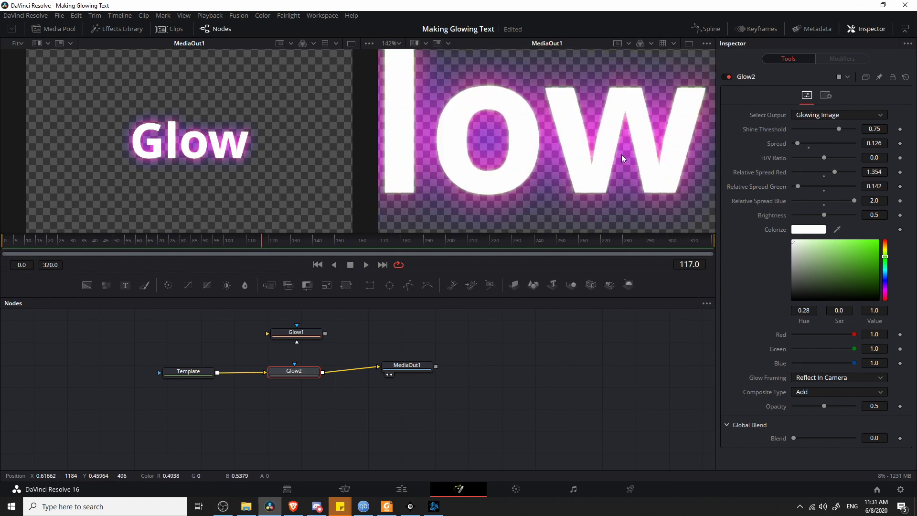
pyautogui.scroll(-2, 621, 154)
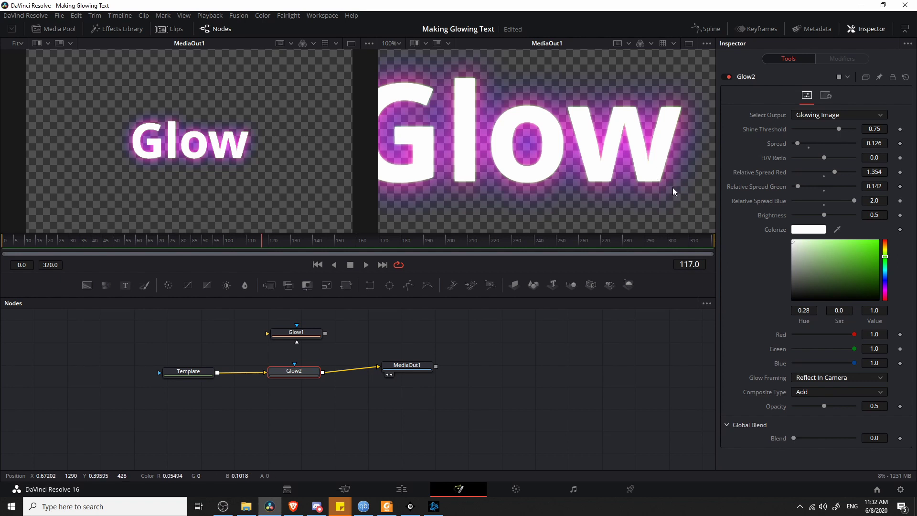
pyautogui.scroll(-2, 673, 187)
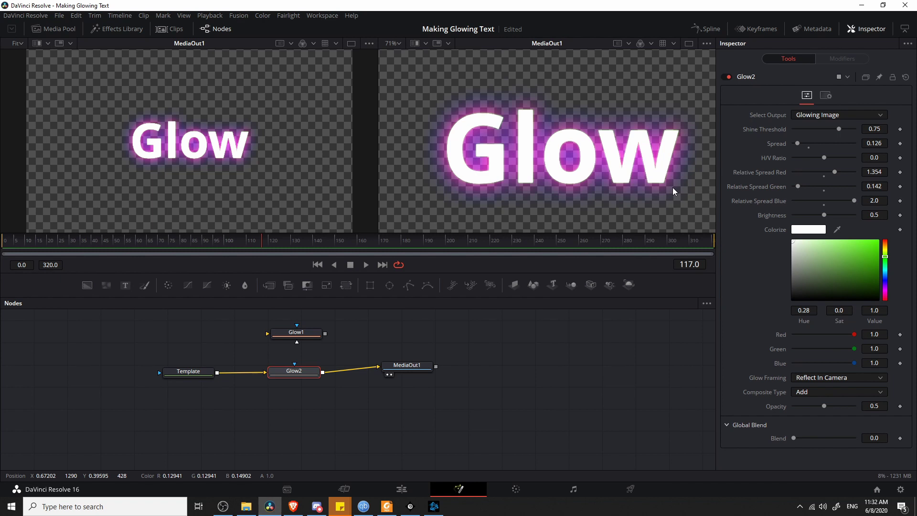
pyautogui.scroll(-1, 599, 181)
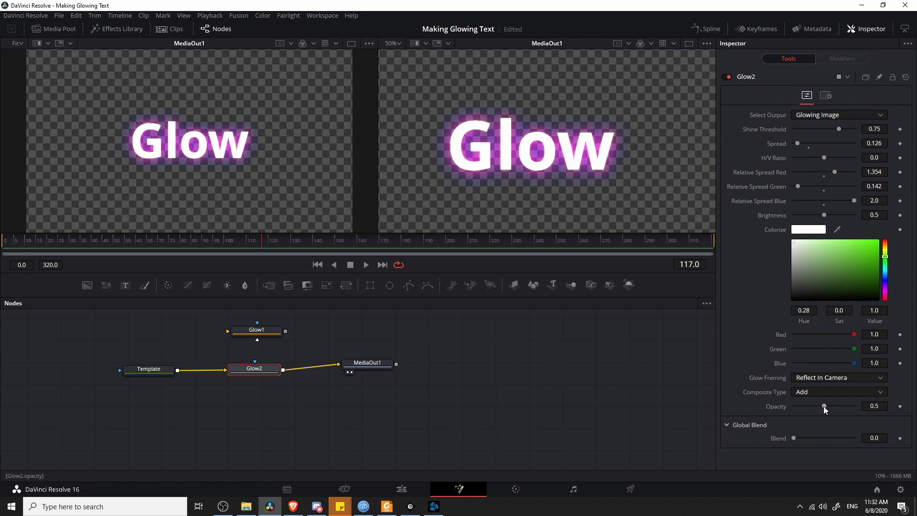
# Step: Raise Glow2's Opacity to 0.89, preview it on the Edit page, then reposition the nodes
pyautogui.moveTo(824, 407); pyautogui.dragTo(846, 413)
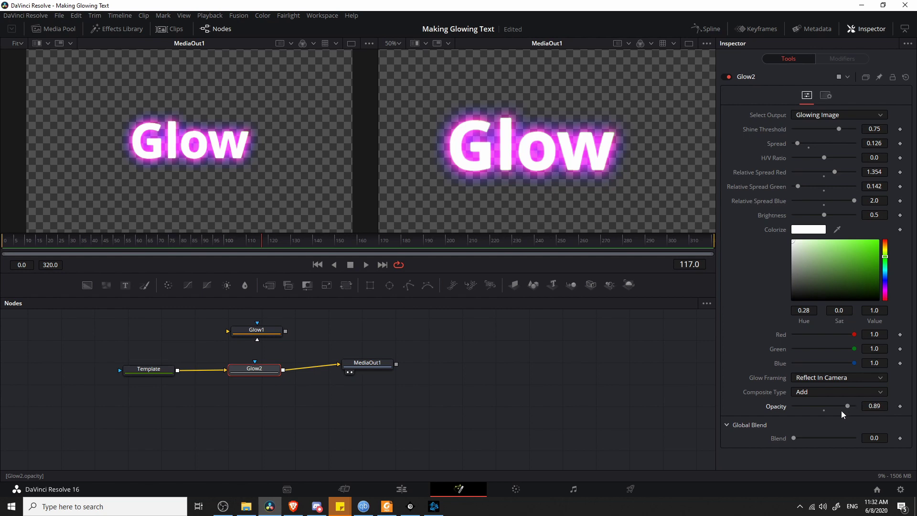
pyautogui.click(402, 490)
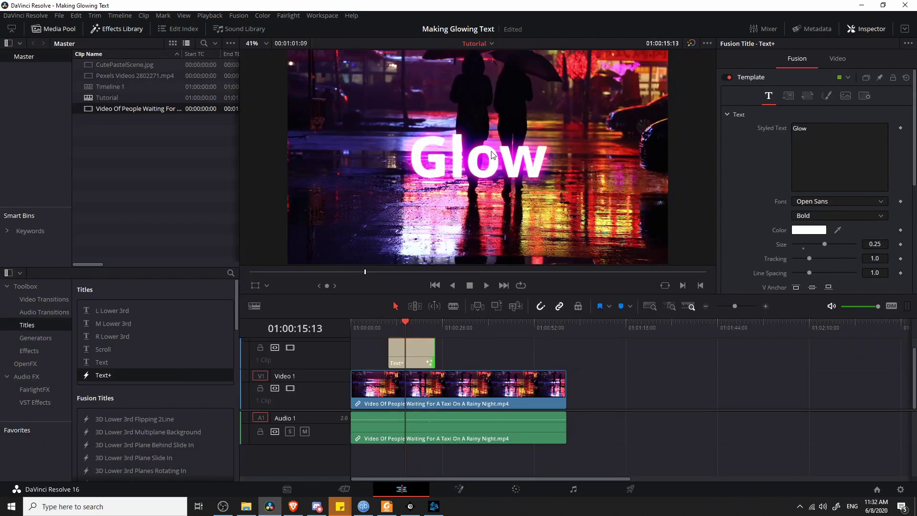
pyautogui.click(459, 489)
pyautogui.moveTo(510, 374); pyautogui.dragTo(492, 379)
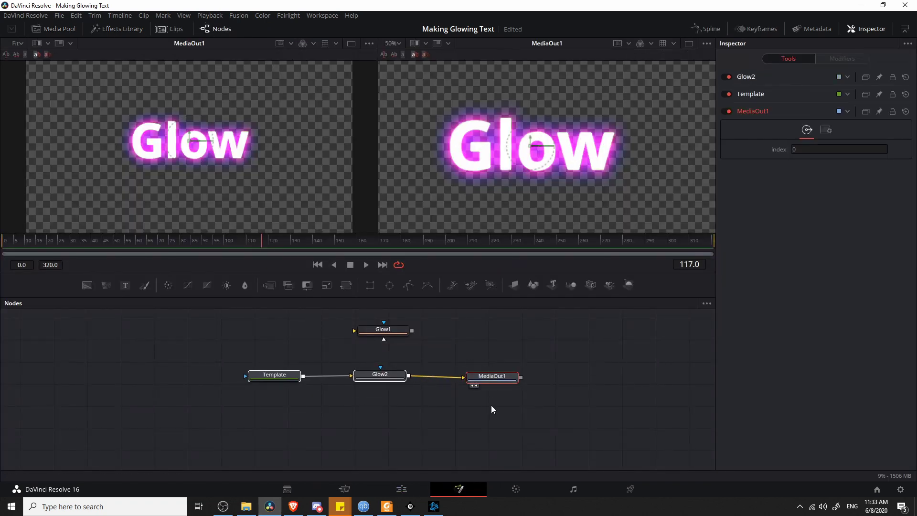
pyautogui.moveTo(538, 414); pyautogui.dragTo(250, 362)
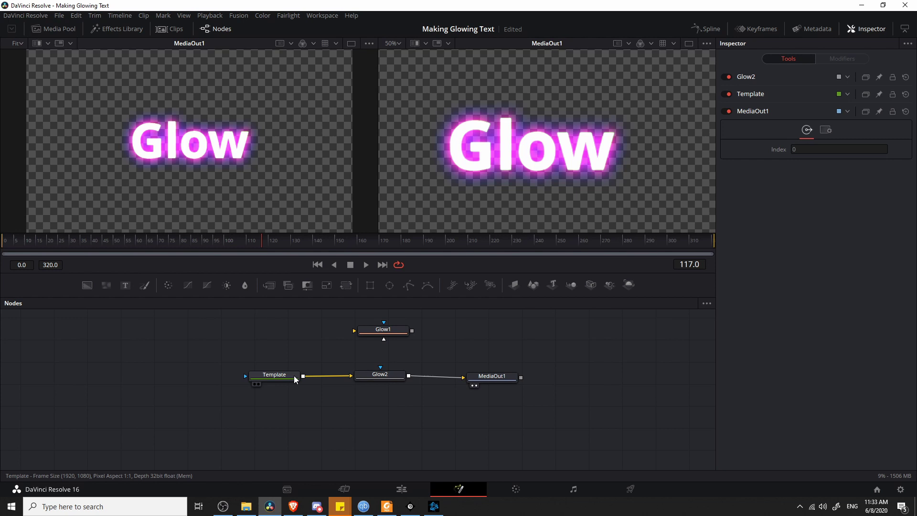
# Step: Select the Template node and increase its text Size from 0.25 to 0.378
pyautogui.click(293, 378)
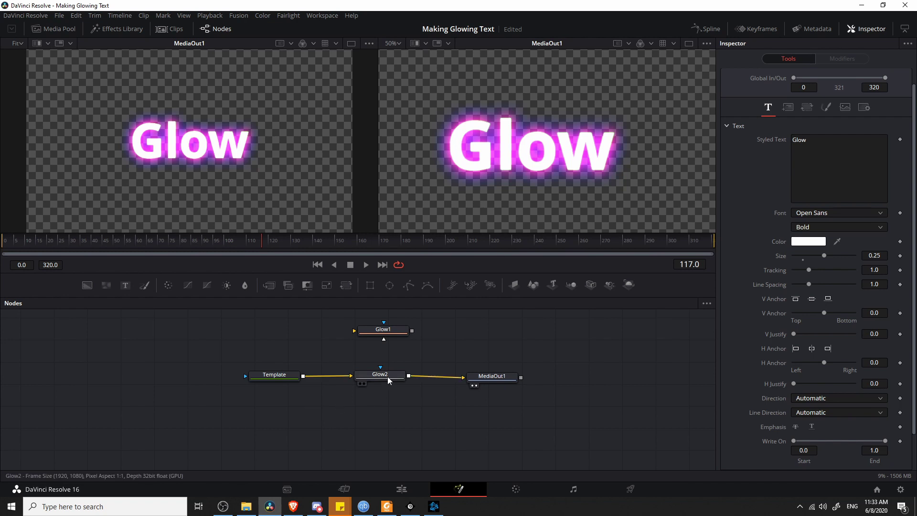
pyautogui.click(285, 374)
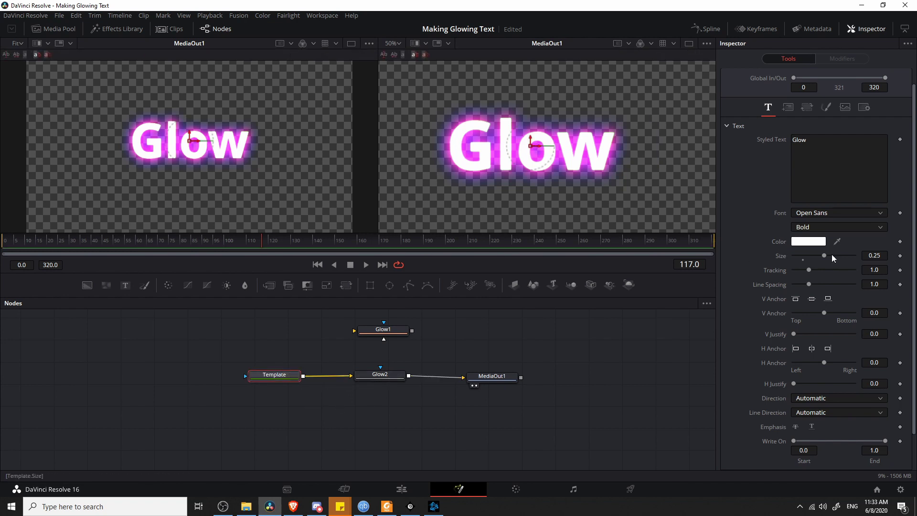
pyautogui.moveTo(826, 256); pyautogui.dragTo(840, 256)
pyautogui.scroll(-2, 644, 186)
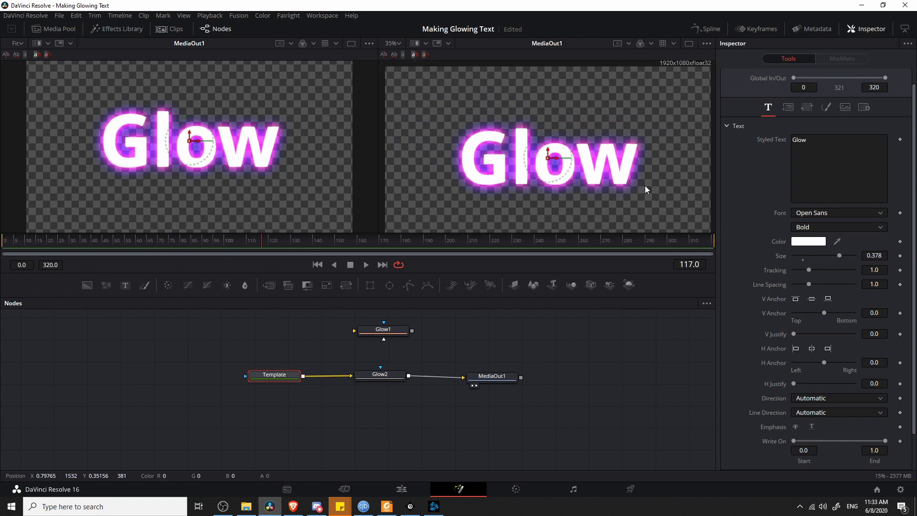
pyautogui.moveTo(645, 188); pyautogui.dragTo(623, 190)
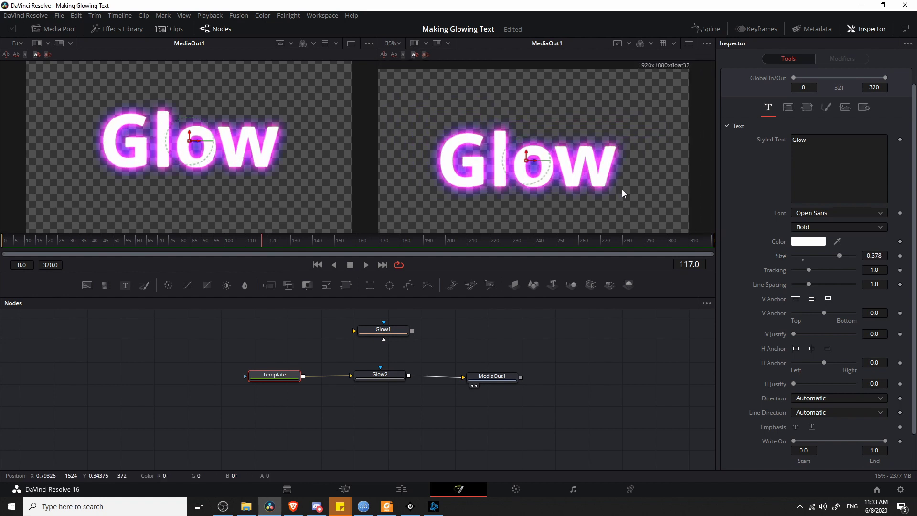
pyautogui.scroll(-1, 539, 161)
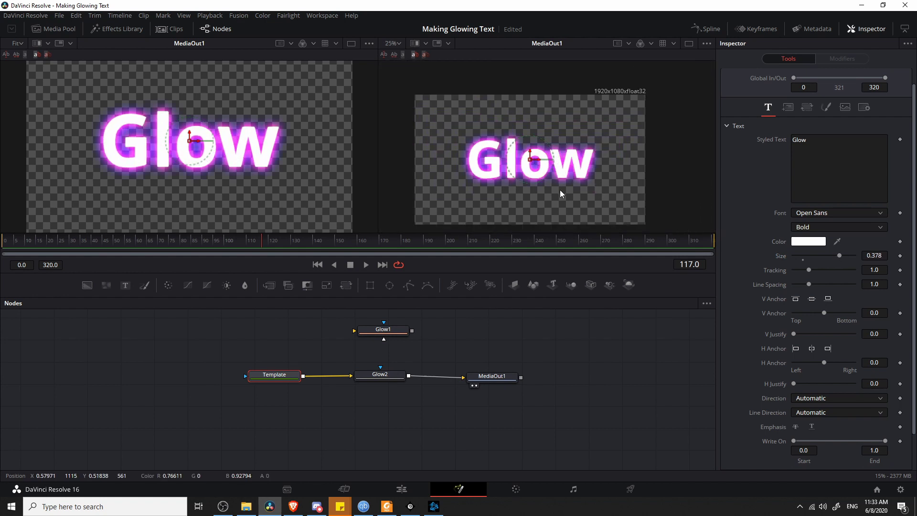
# Step: Switch to the Edit page, then spin the text's Rotation X and reset it to 0
pyautogui.click(402, 489)
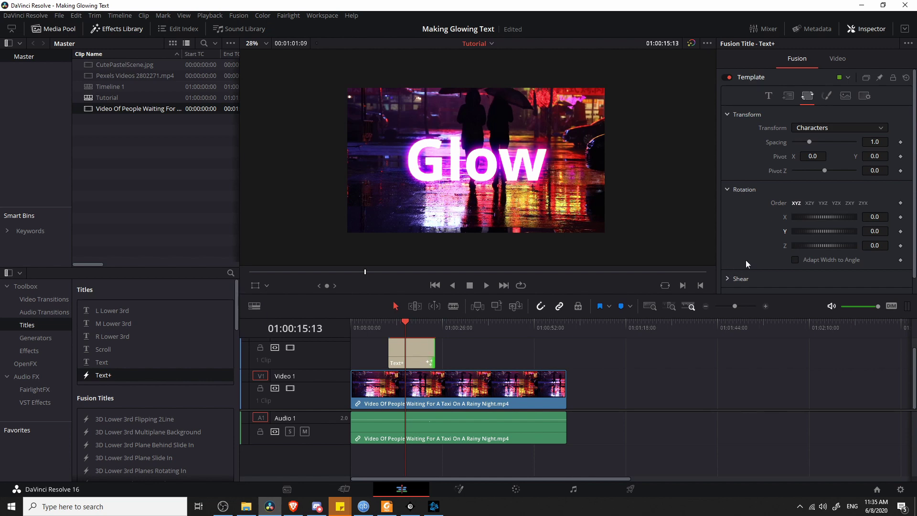
pyautogui.moveTo(817, 219)
pyautogui.mouseDown()
pyautogui.moveTo(747, 215)
pyautogui.moveTo(828, 219)
pyautogui.mouseUp()
pyautogui.doubleClick(828, 220)
# Step: Drag Title Three Line Drop from Titles onto the timeline above the rainy street clip and scrub it
pyautogui.scroll(-3, 184, 385)
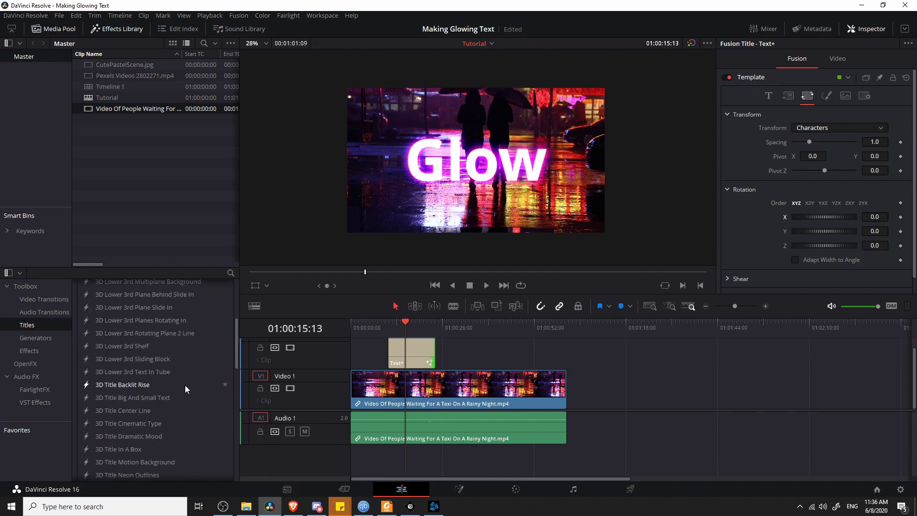
pyautogui.scroll(-3, 185, 385)
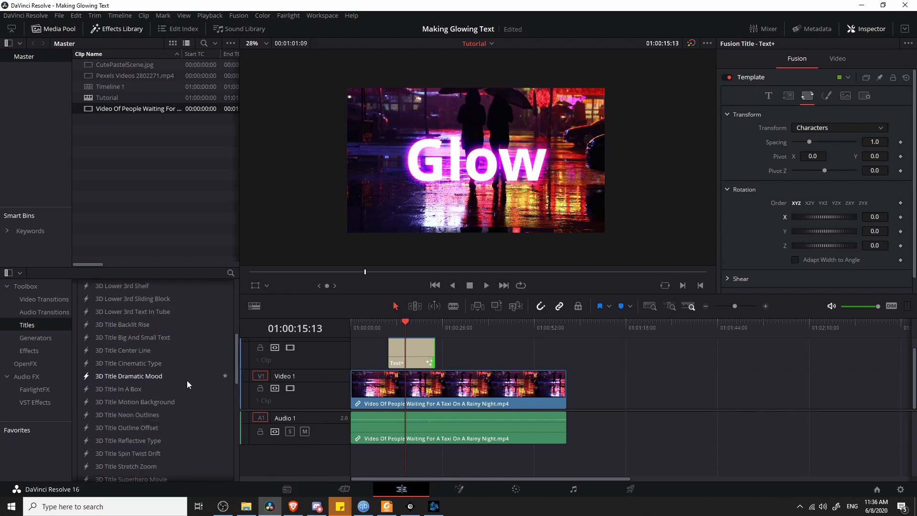
pyautogui.scroll(-5, 188, 380)
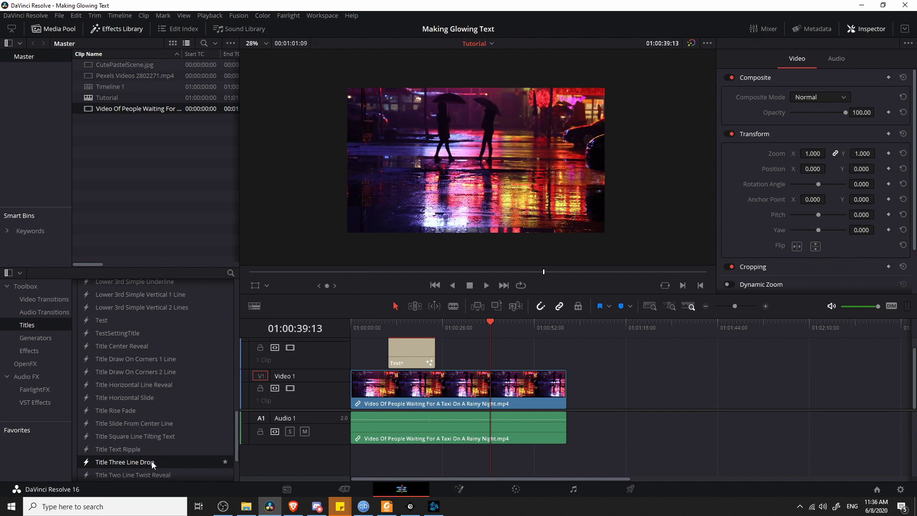
pyautogui.moveTo(151, 460); pyautogui.dragTo(492, 355)
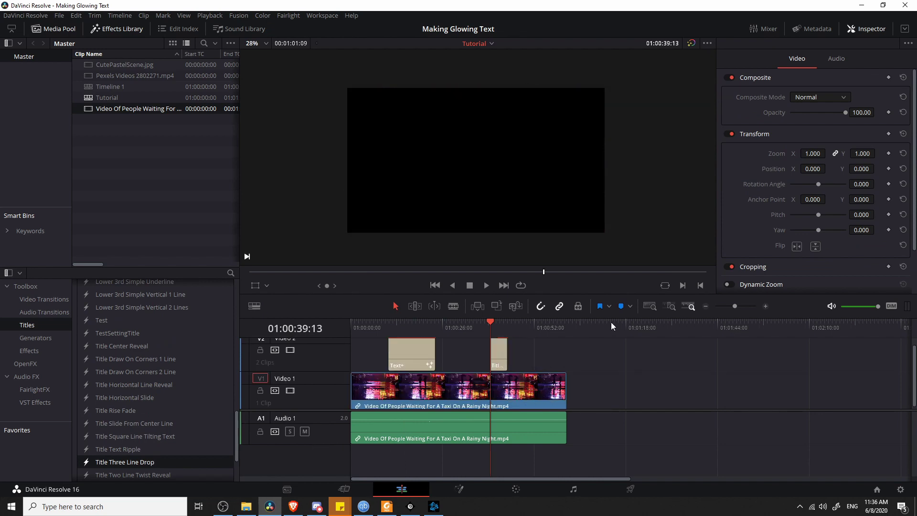
pyautogui.click(766, 307)
pyautogui.click(766, 306)
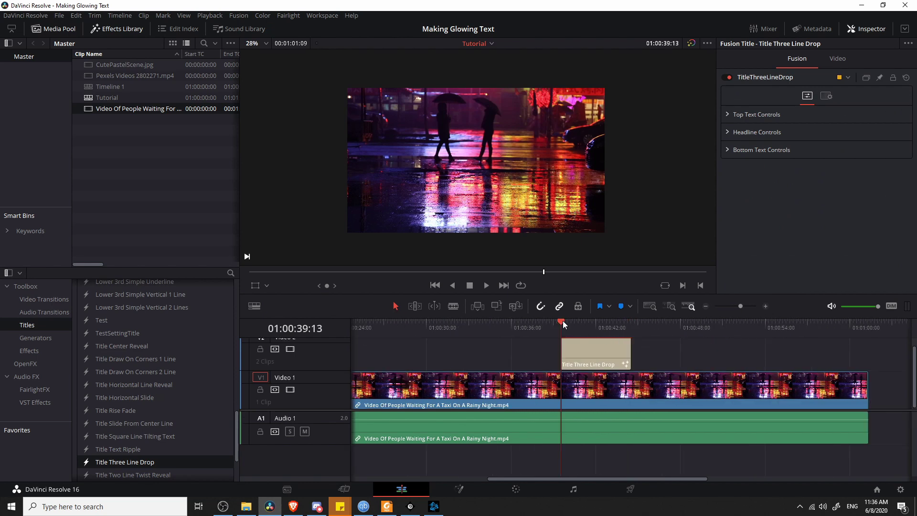
pyautogui.moveTo(570, 322); pyautogui.dragTo(590, 325)
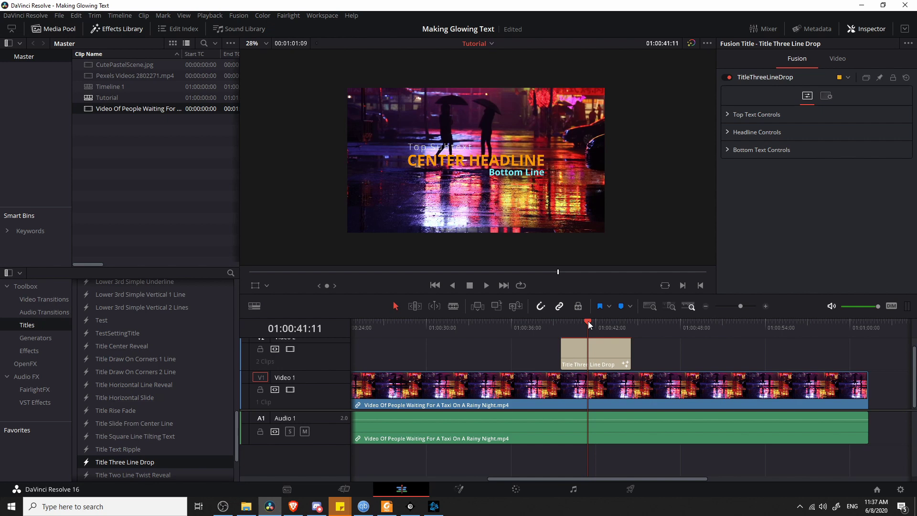
pyautogui.moveTo(588, 323)
pyautogui.mouseDown()
pyautogui.moveTo(560, 323)
pyautogui.moveTo(600, 328)
pyautogui.moveTo(569, 328)
pyautogui.moveTo(580, 328)
pyautogui.mouseUp()
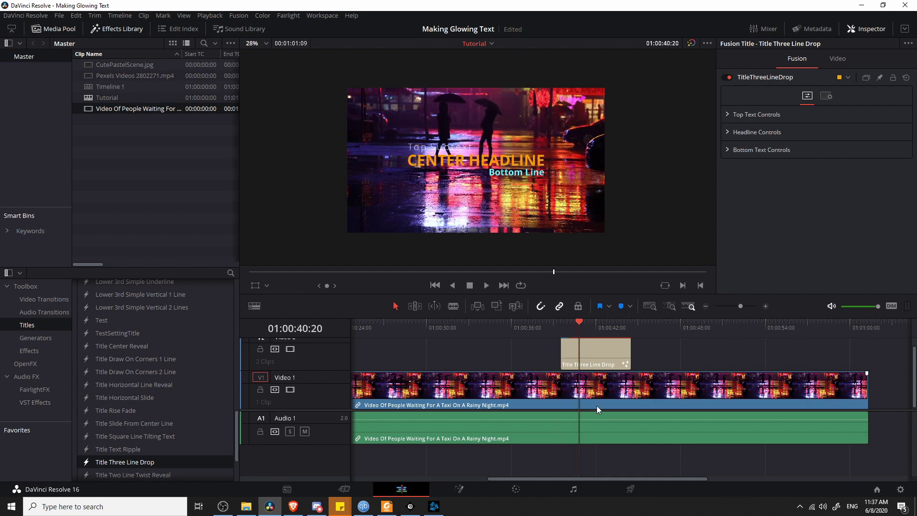
# Step: Select the Text+ glow clip and view its Glow2 composition on the Fusion page
pyautogui.moveTo(610, 478); pyautogui.dragTo(517, 480)
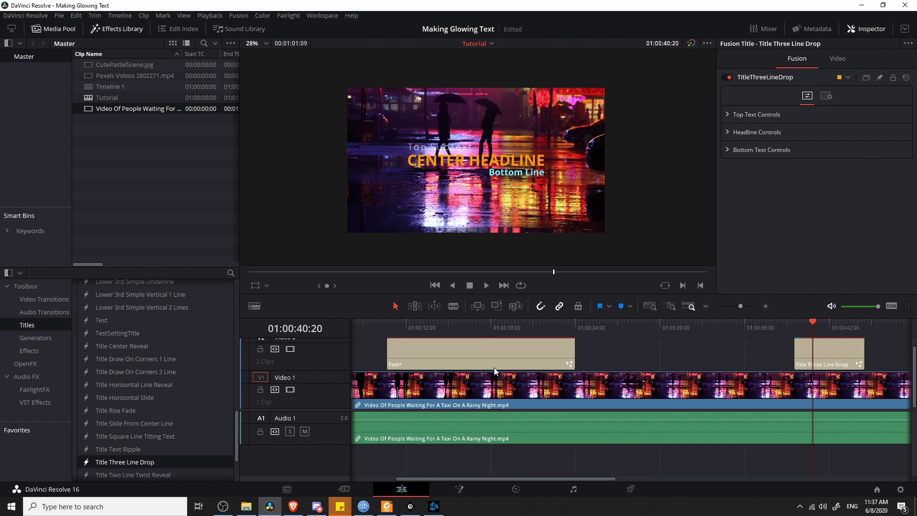
pyautogui.click(476, 326)
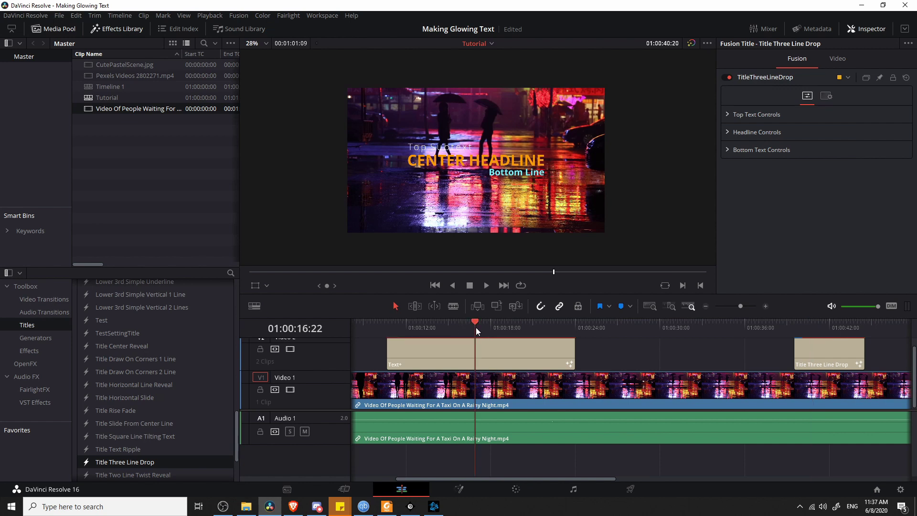
pyautogui.click(518, 347)
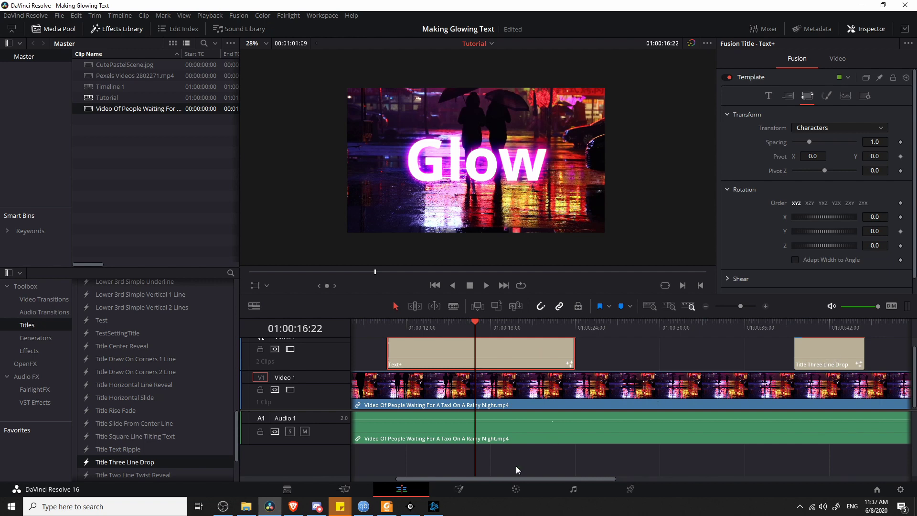
pyautogui.click(459, 488)
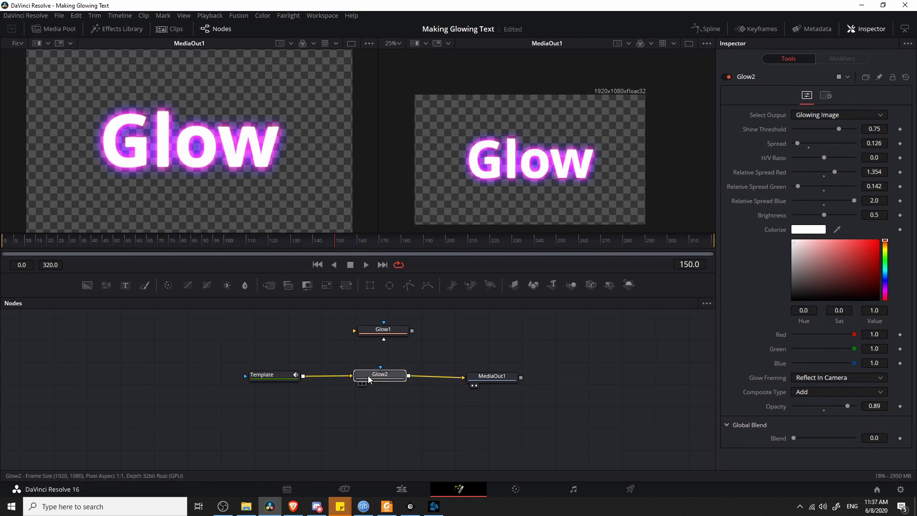
# Step: Back on the Edit page, select the Title Three Line Drop clip and open it in Fusion
pyautogui.click(414, 488)
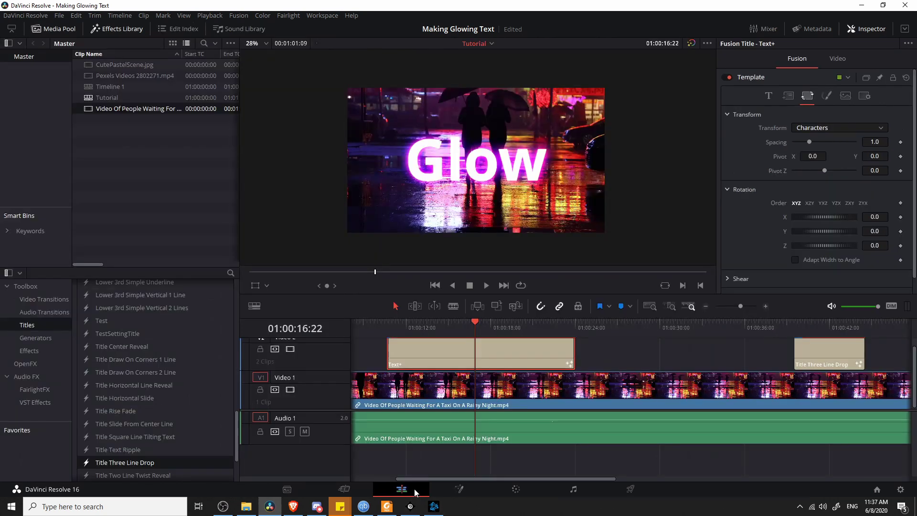
pyautogui.click(812, 325)
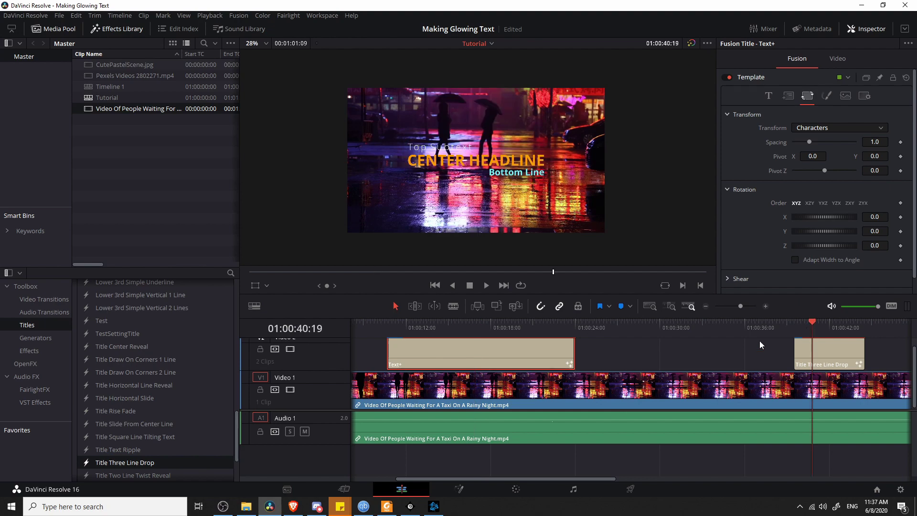
pyautogui.hscroll(3, 760, 340)
pyautogui.hscroll(2, 628, 350)
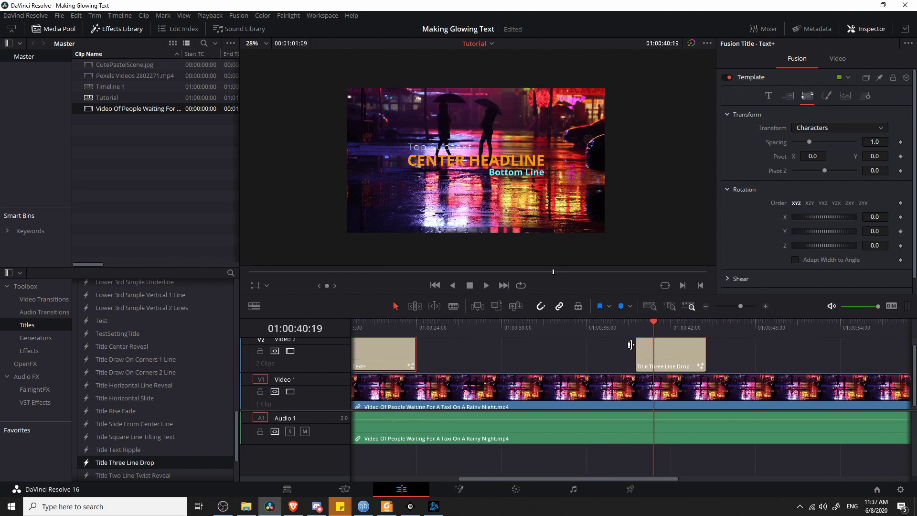
pyautogui.click(666, 352)
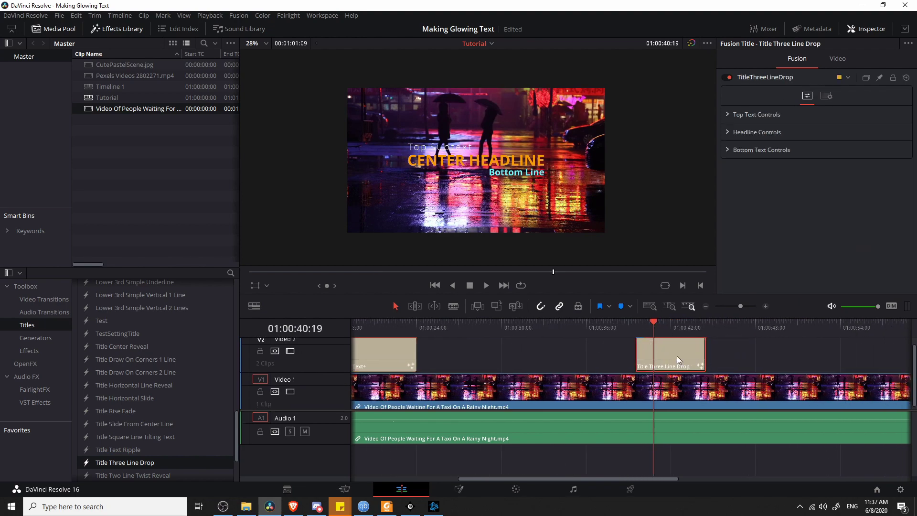
pyautogui.click(463, 488)
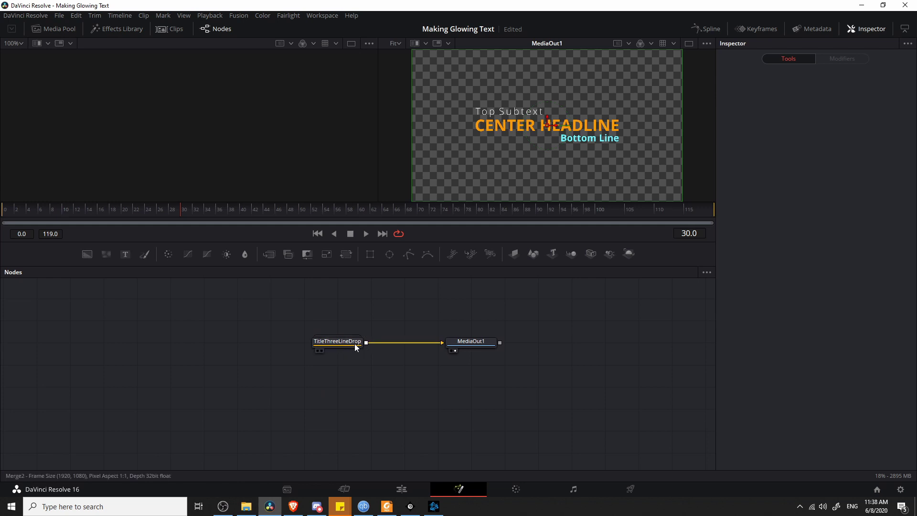
# Step: Expand the TitleThreeLineDrop group, make room before MediaOut1, and paste the copied Glow node
pyautogui.doubleClick(343, 342)
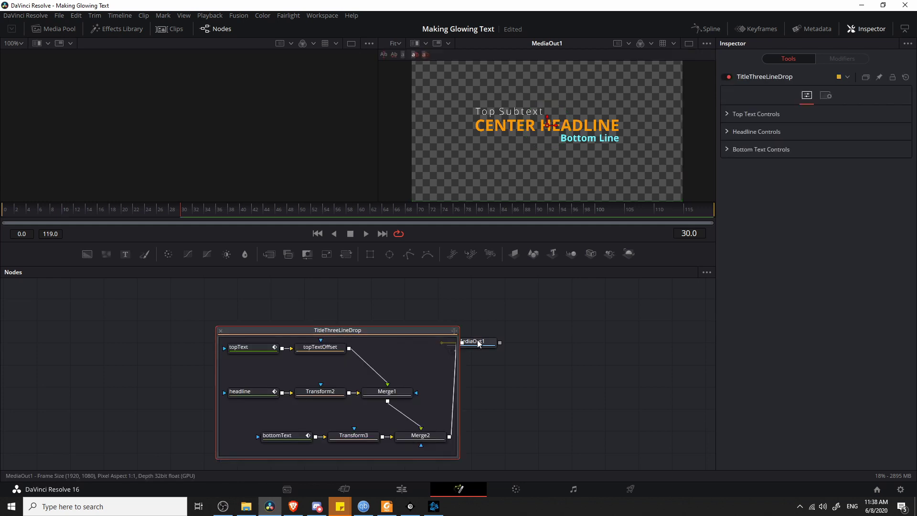
pyautogui.moveTo(478, 342); pyautogui.dragTo(598, 343)
pyautogui.moveTo(434, 330); pyautogui.dragTo(423, 320)
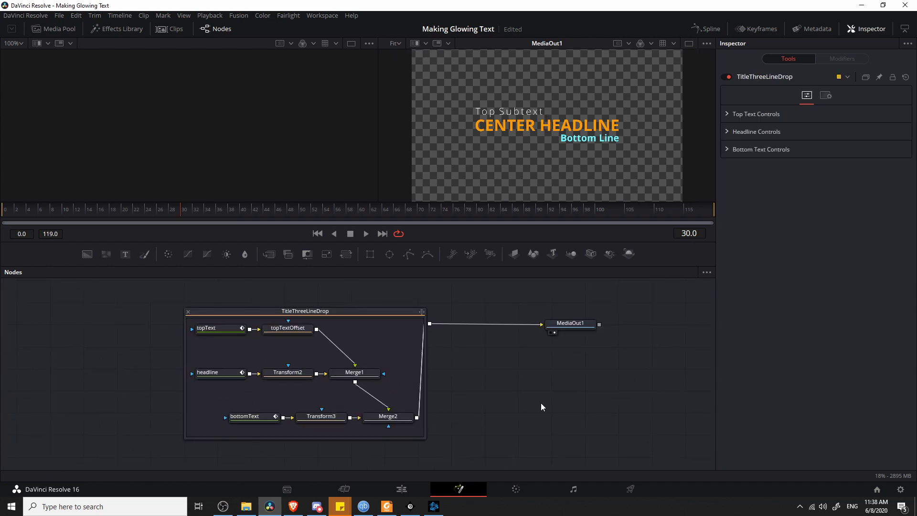
pyautogui.hotkey('ctrl', 'v')
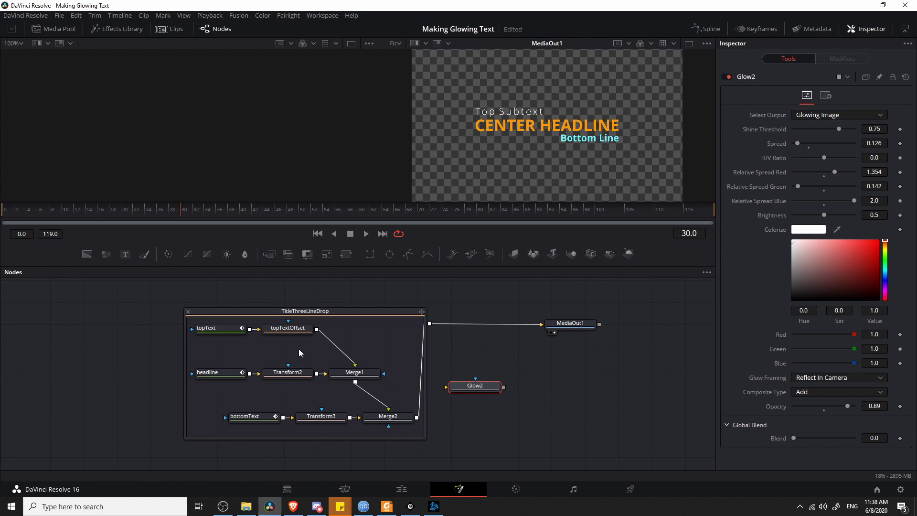
pyautogui.moveTo(476, 386); pyautogui.dragTo(505, 367)
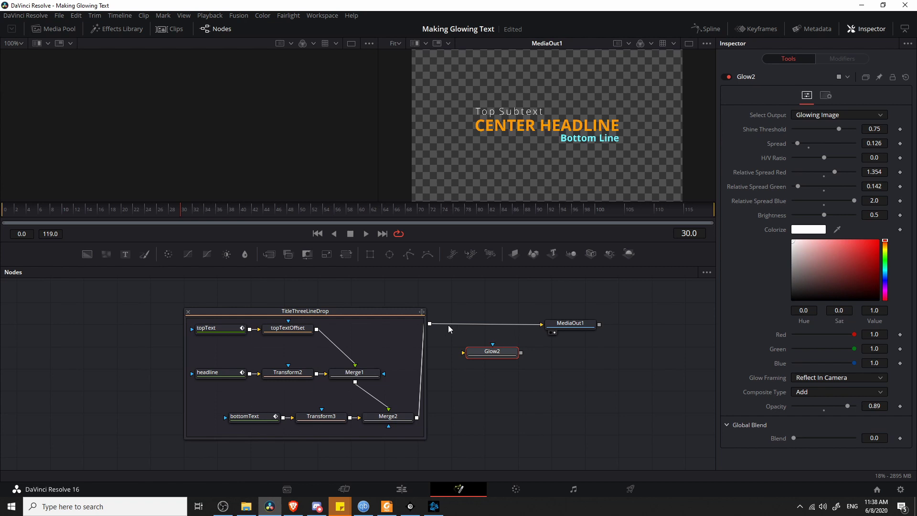
# Step: Wire Glow2 between the TitleThreeLineDrop group and MediaOut1, aligned on the output row
pyautogui.click(402, 310)
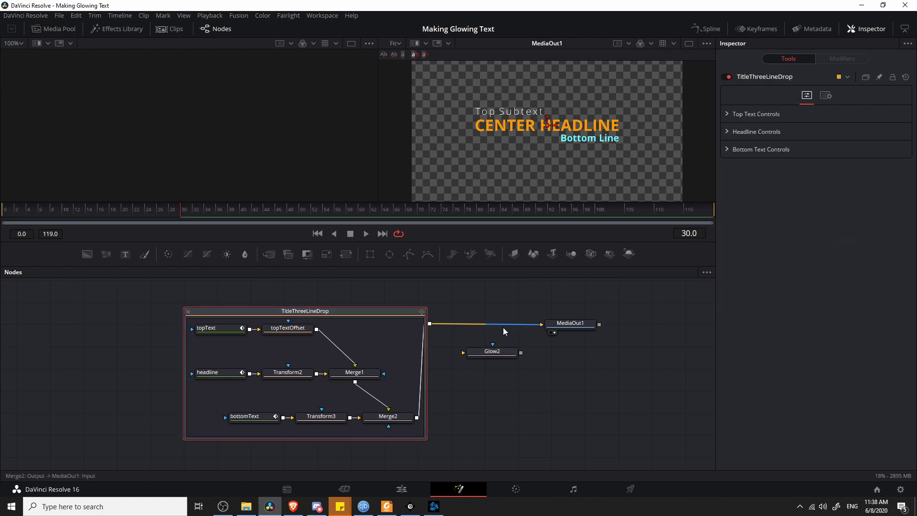
pyautogui.click(530, 330)
pyautogui.moveTo(501, 351); pyautogui.dragTo(502, 328)
pyautogui.moveTo(430, 324); pyautogui.dragTo(465, 331)
pyautogui.moveTo(520, 328); pyautogui.dragTo(556, 326)
pyautogui.moveTo(497, 328); pyautogui.dragTo(497, 324)
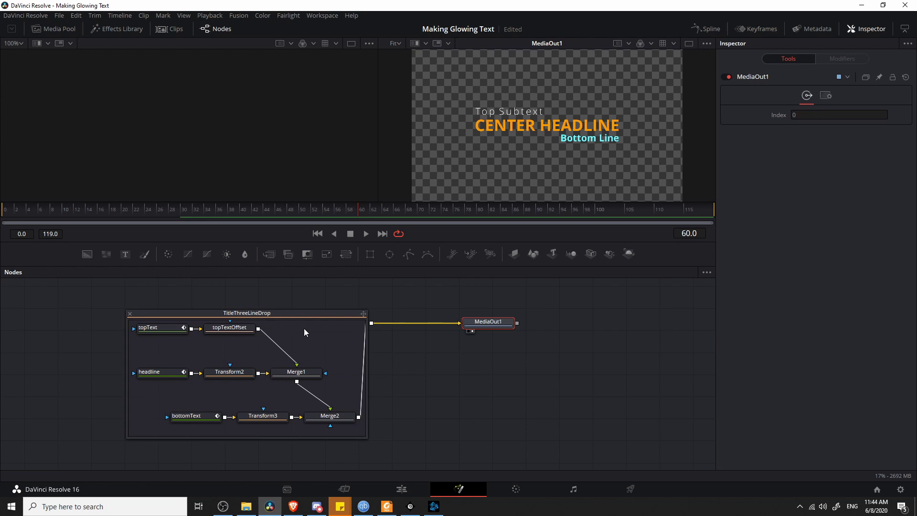
# Step: Paste Glow2 into the TitleThreeLineDrop group beside topTextOffset, then return to the Edit page
pyautogui.click(304, 330)
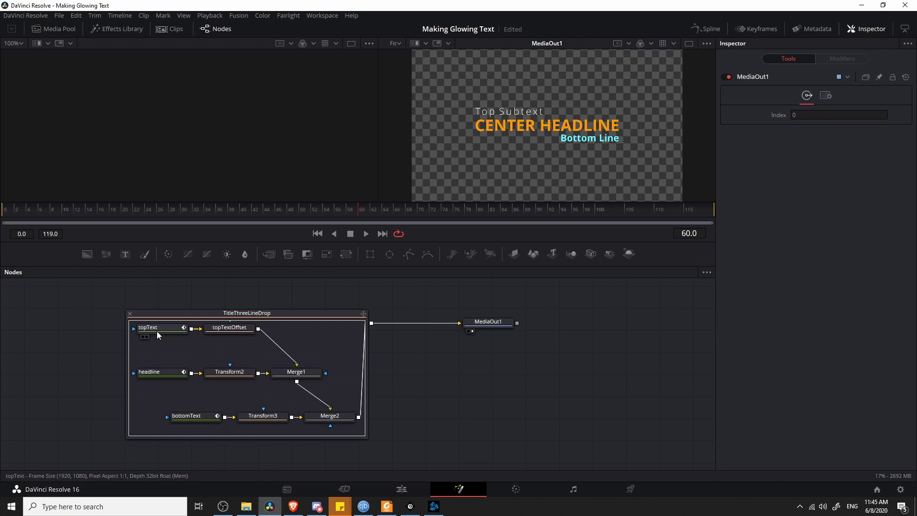
pyautogui.hotkey('ctrl', 'v')
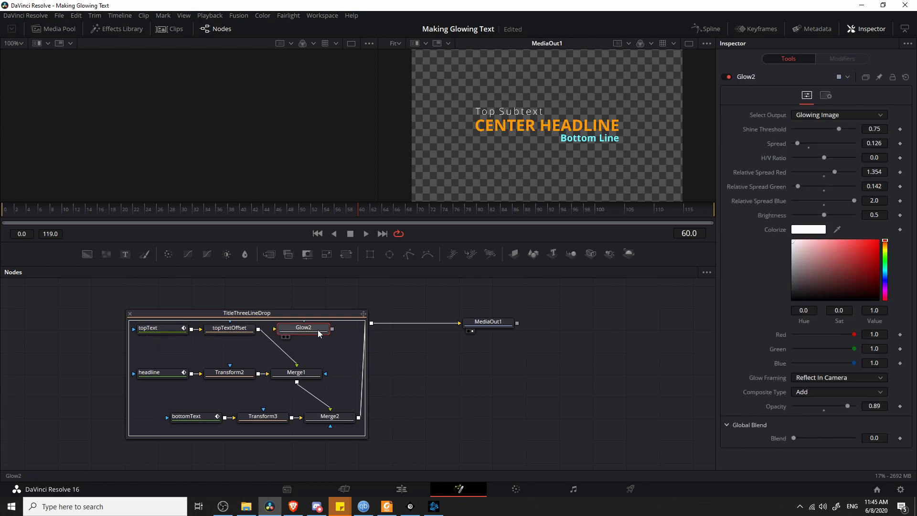
pyautogui.moveTo(319, 334); pyautogui.dragTo(329, 340)
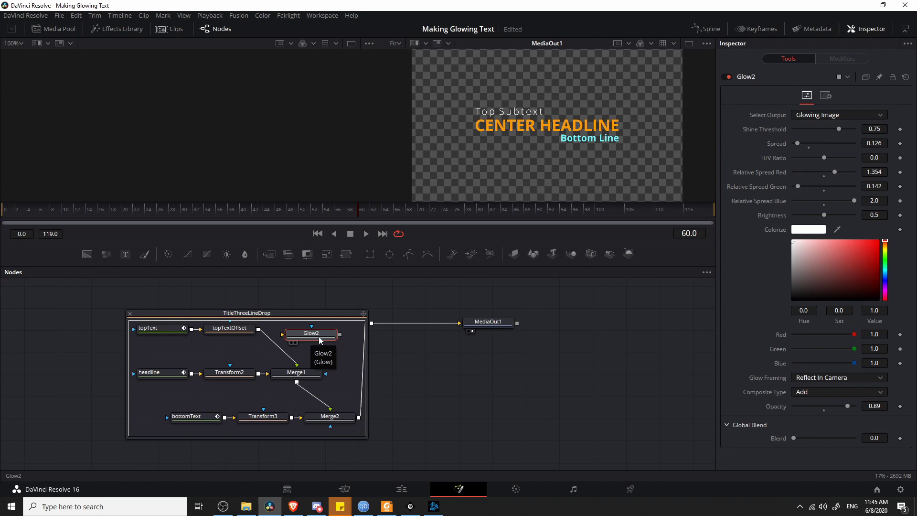
pyautogui.click(403, 488)
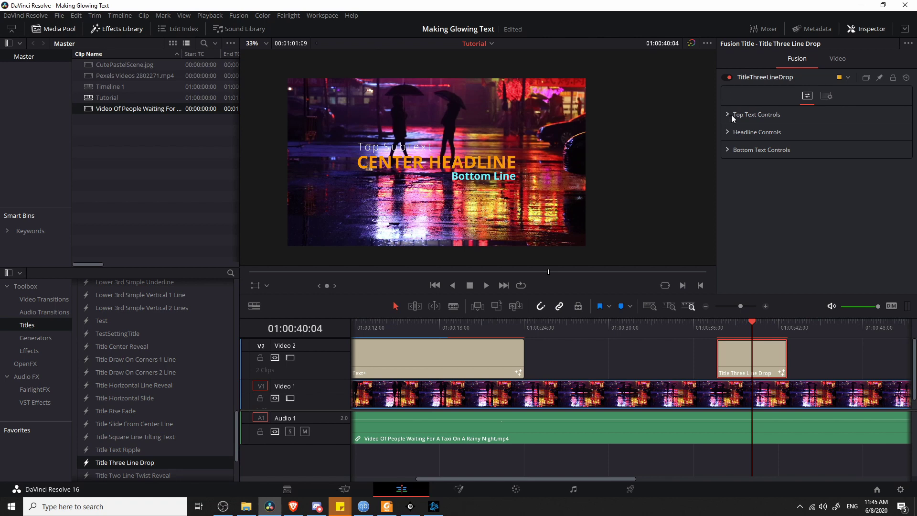
# Step: Expand the title's Top Text Controls and check the TitleThreeLineDrop group on the Fusion page
pyautogui.click(729, 114)
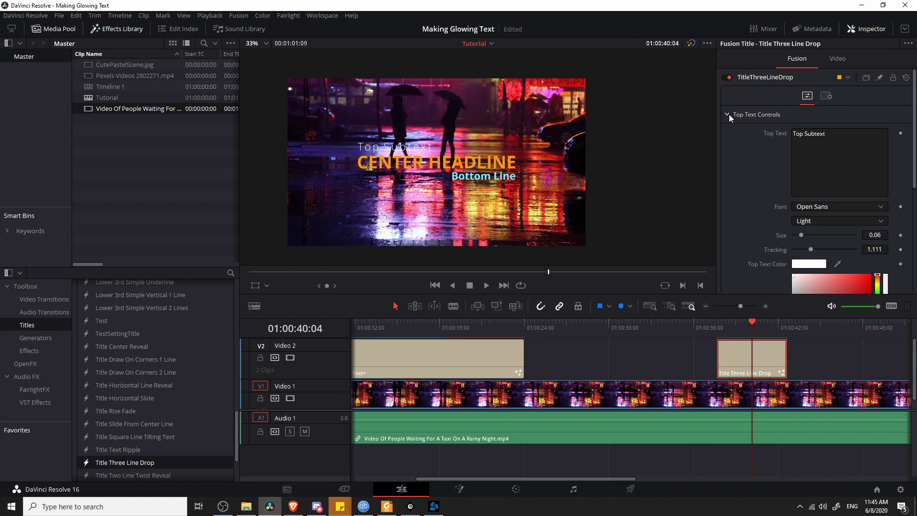
pyautogui.click(459, 488)
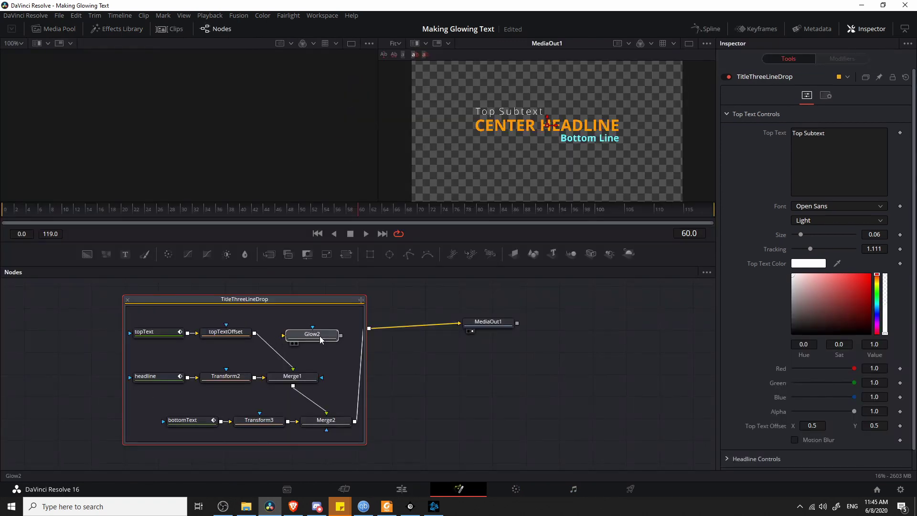
pyautogui.click(270, 304)
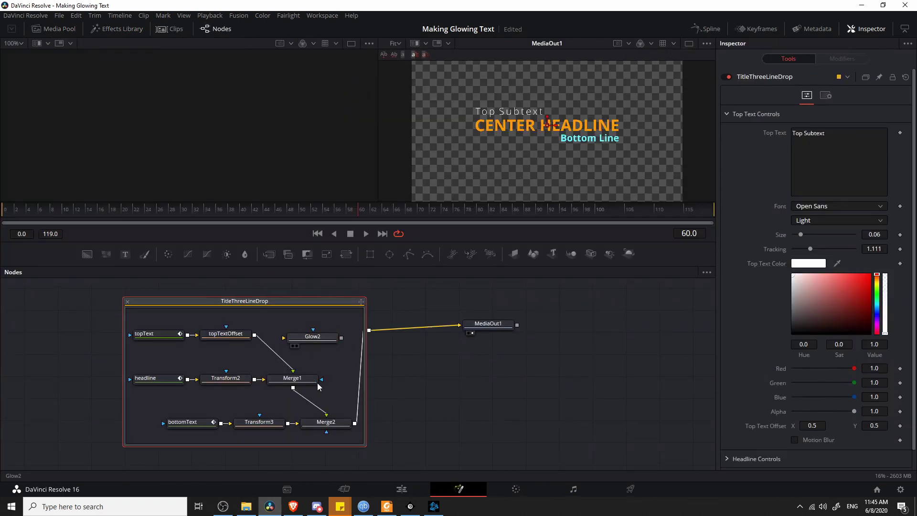
pyautogui.click(402, 489)
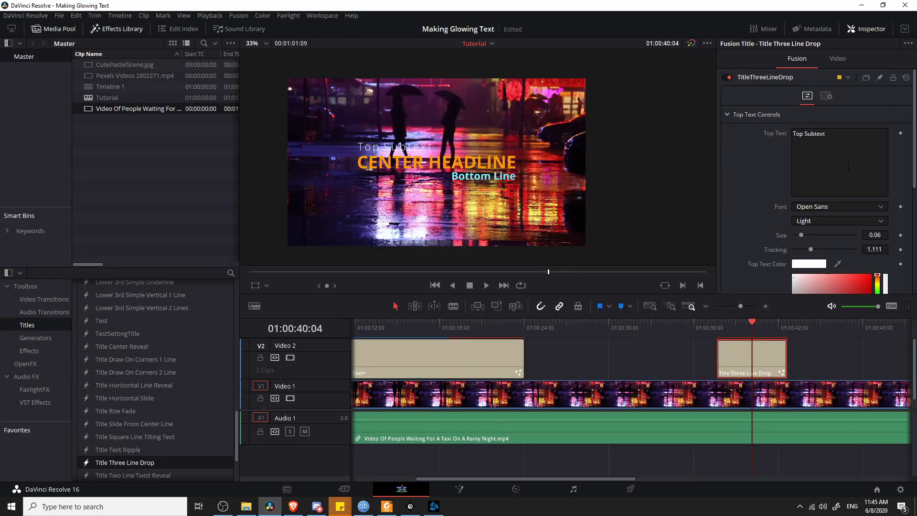
# Step: Undo a stray Glow2 duplicate and pCustom node, then shift the group slightly right
pyautogui.hotkey('shift', '5')
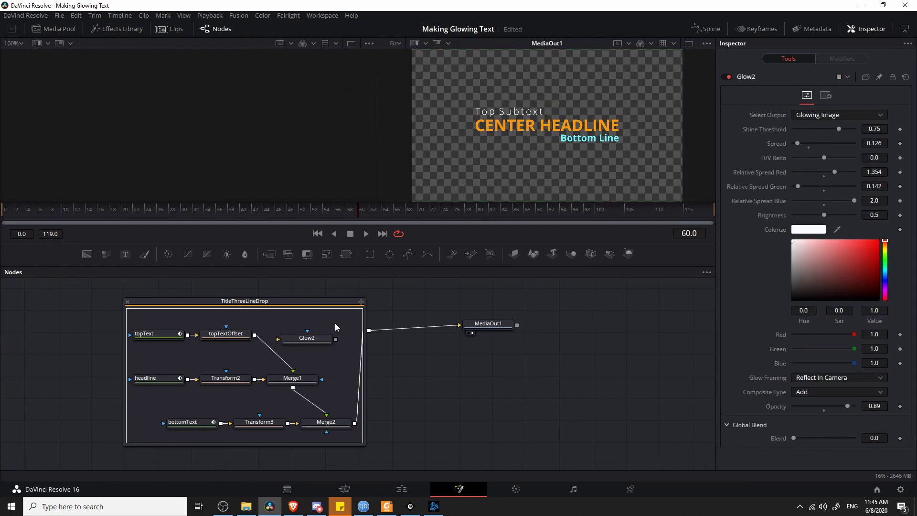
pyautogui.hotkey('ctrl', 'v')
pyautogui.hotkey('ctrl', 'z')
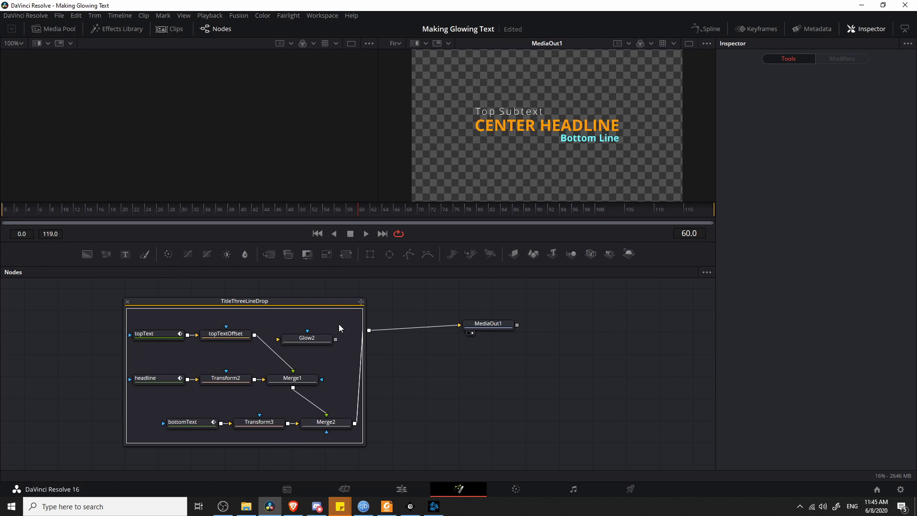
pyautogui.rightClick(339, 324)
pyautogui.moveTo(359, 334)
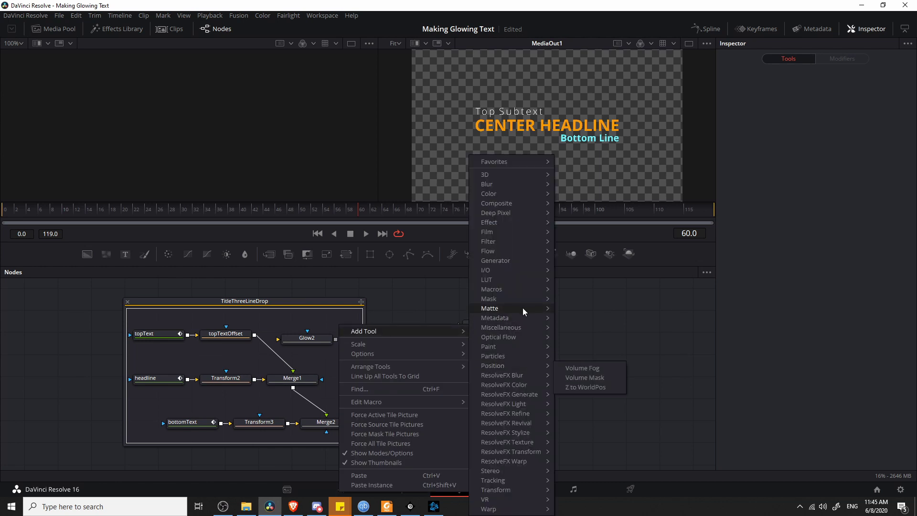
pyautogui.click(580, 384)
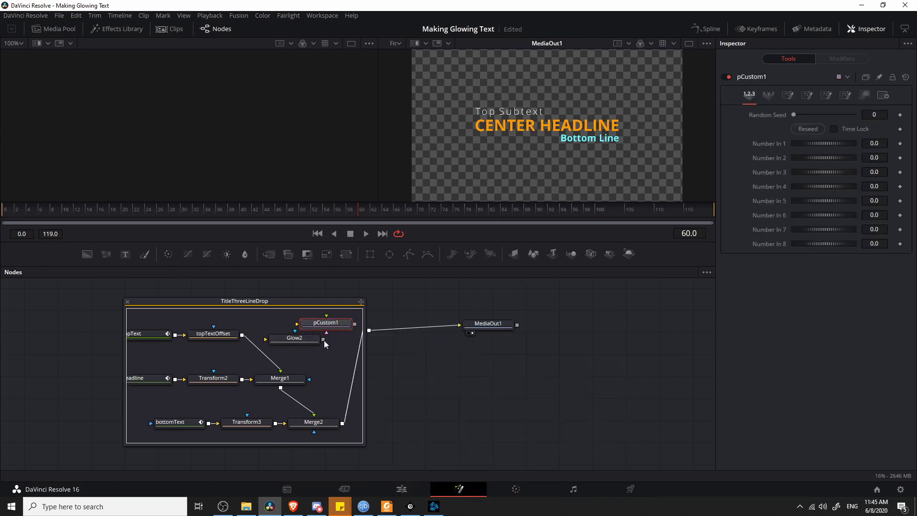
pyautogui.hotkey('ctrl', 'z')
pyautogui.moveTo(291, 323); pyautogui.dragTo(358, 321)
# Step: Replace the title's Top Subtext wording with 'How to Make' on the Edit page
pyautogui.click(401, 487)
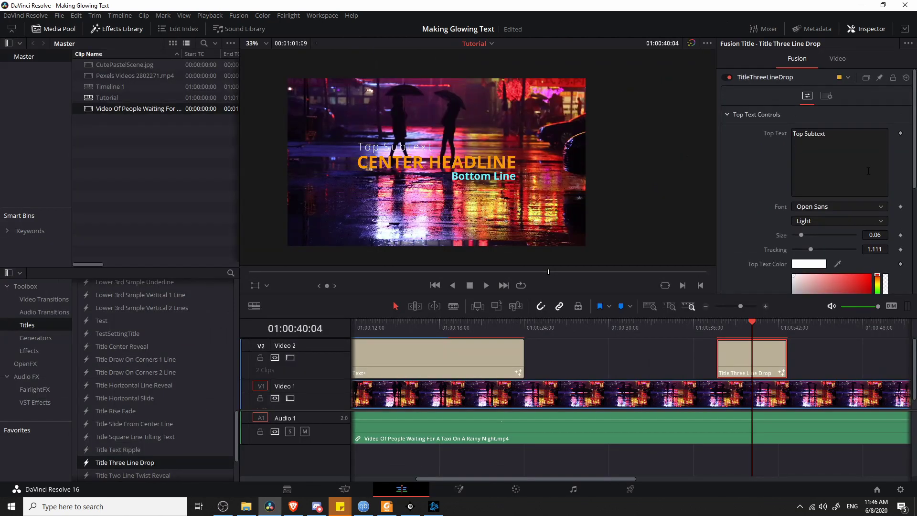
pyautogui.click(865, 168)
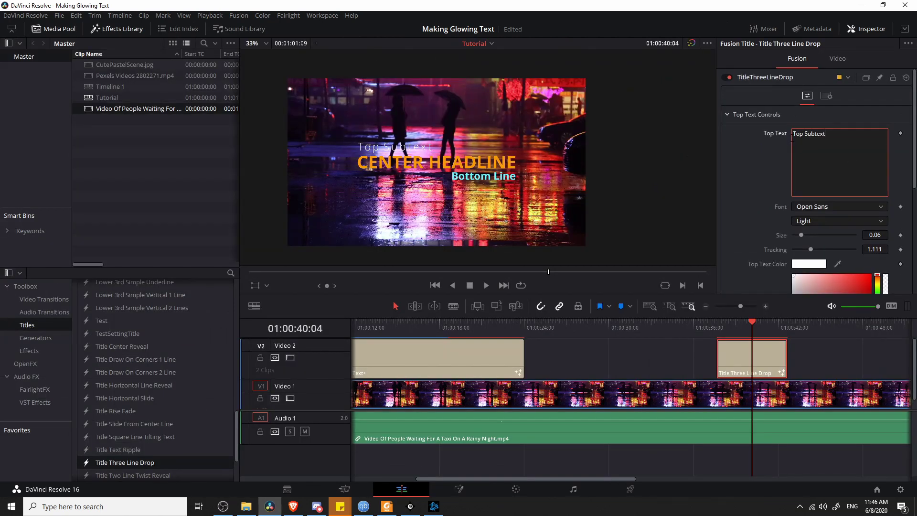
pyautogui.tripleClick(800, 139)
pyautogui.write('How to Make')
pyautogui.click(448, 213)
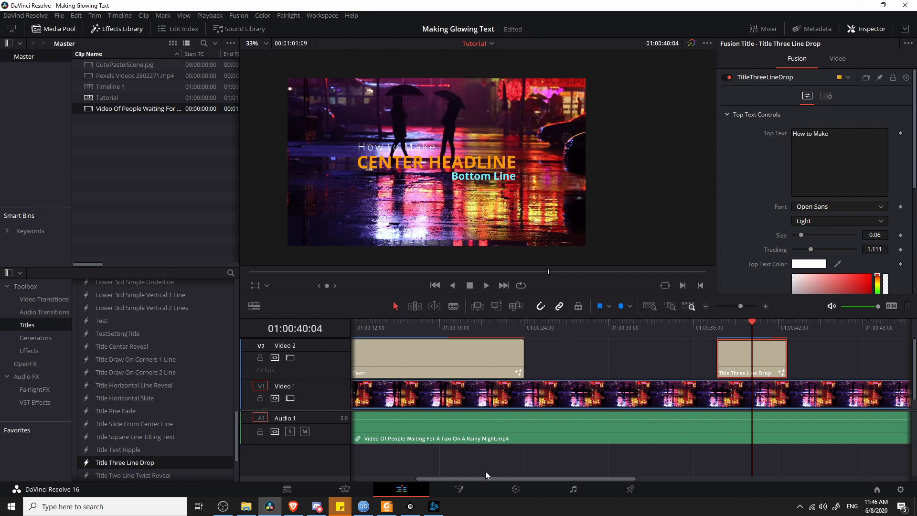
# Step: Check the topText node's Styled Text on the Fusion page, then reselect the TitleThreeLineDrop group
pyautogui.click(459, 488)
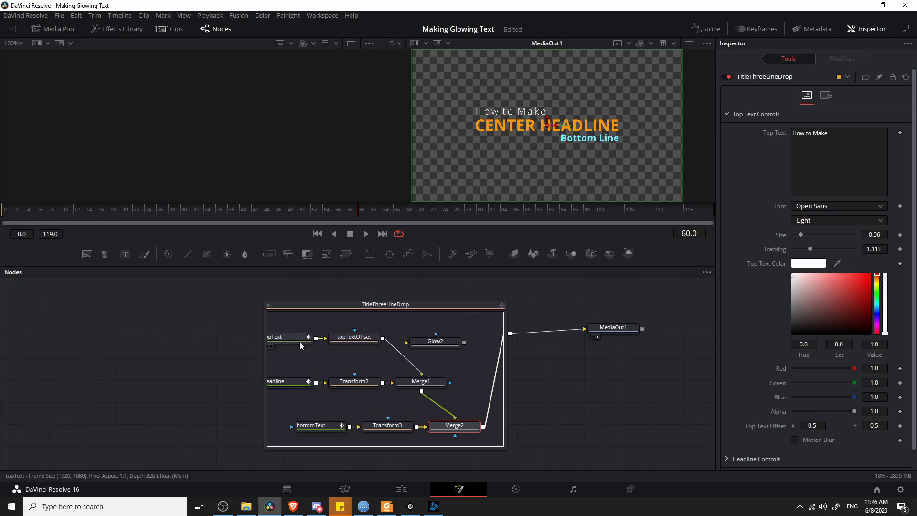
pyautogui.click(299, 342)
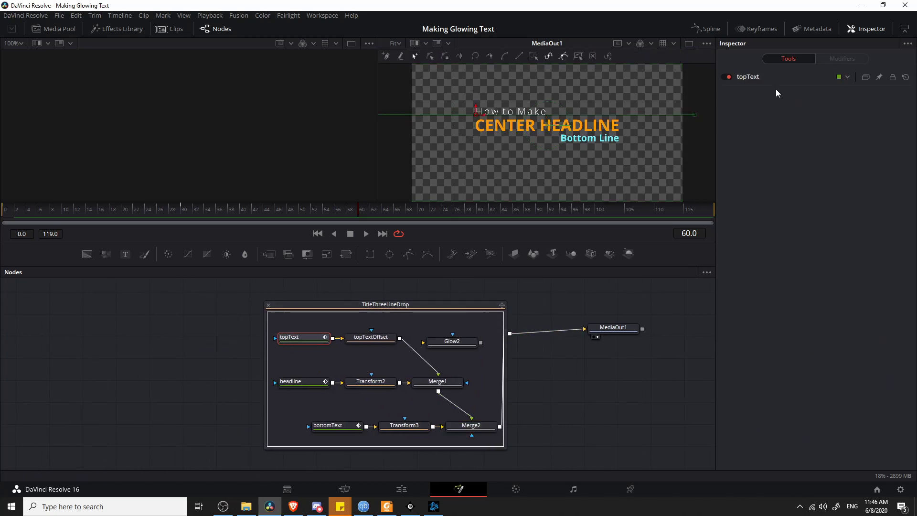
pyautogui.click(760, 78)
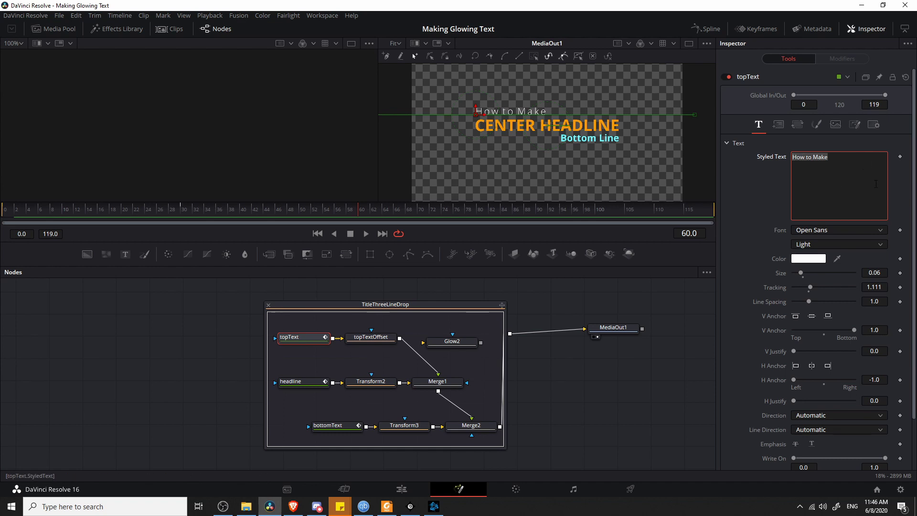
pyautogui.click(876, 184)
pyautogui.hscroll(2, 673, 186)
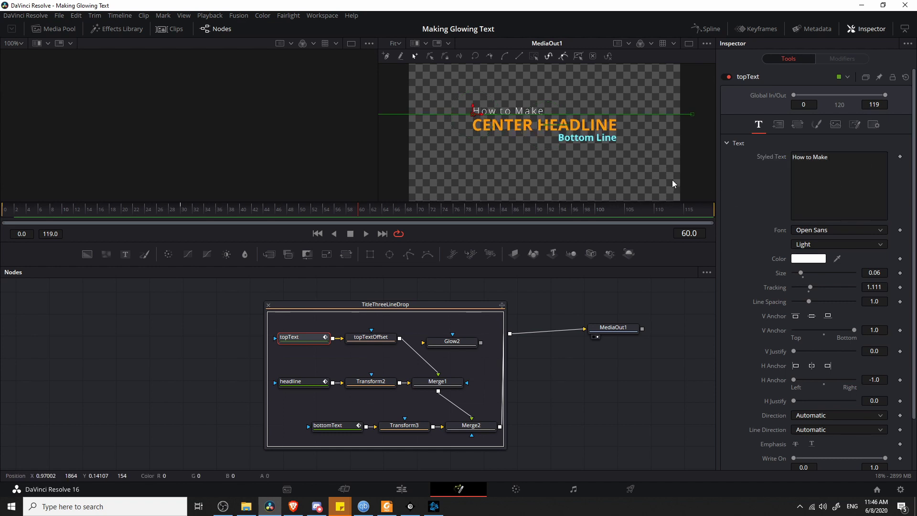
pyautogui.click(400, 309)
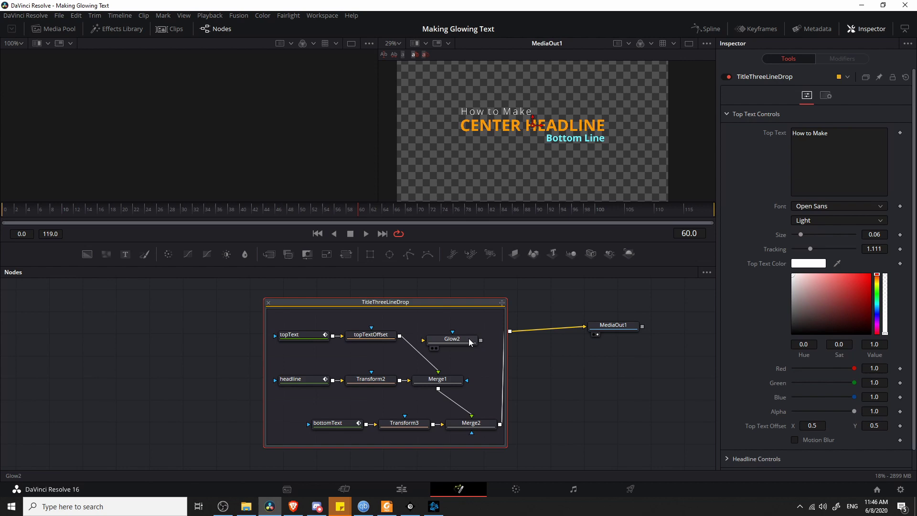